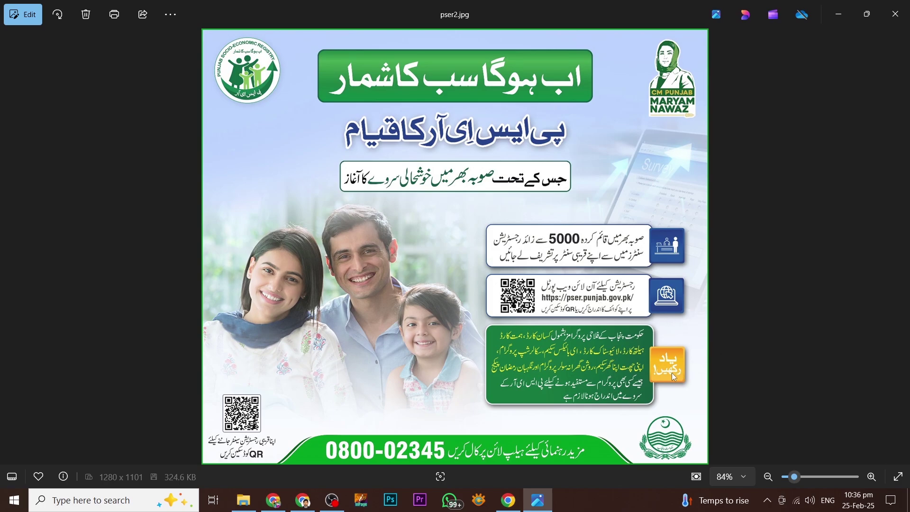
# - Switch to the PSER tab in Chrome and select the empty Username and Password fields
pyautogui.scroll(4, 656, 420)
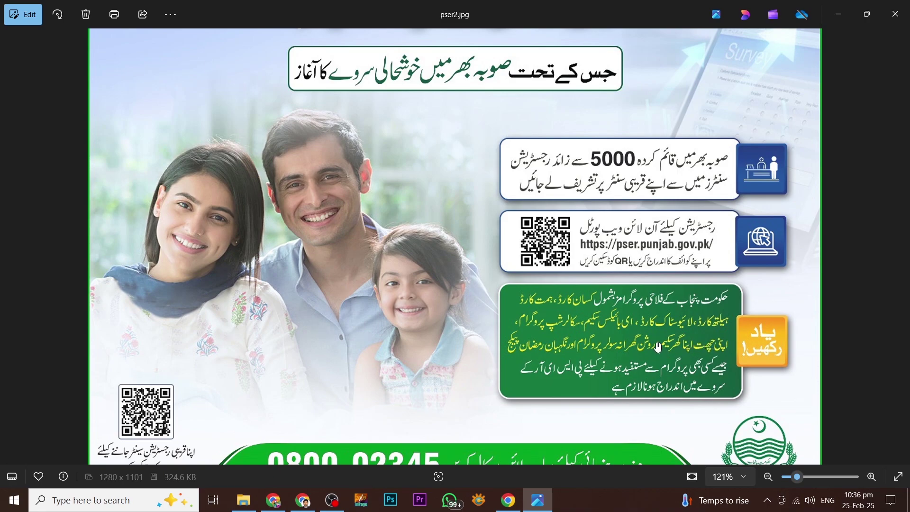
pyautogui.scroll(-4, 478, 274)
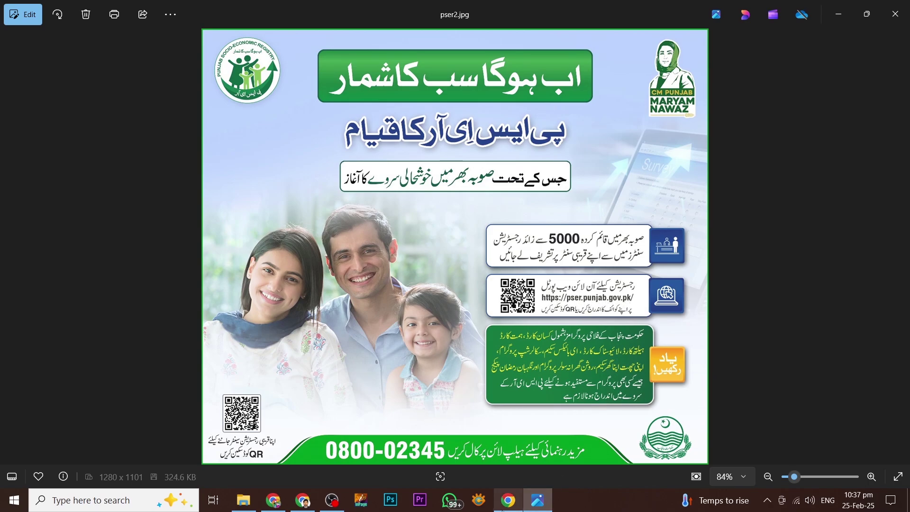
pyautogui.click(507, 500)
pyautogui.click(216, 17)
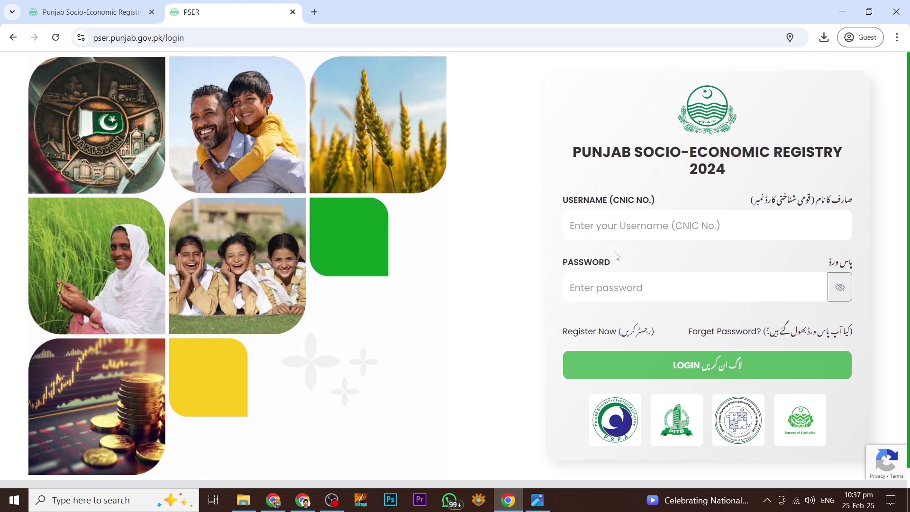
pyautogui.click(611, 229)
pyautogui.click(619, 292)
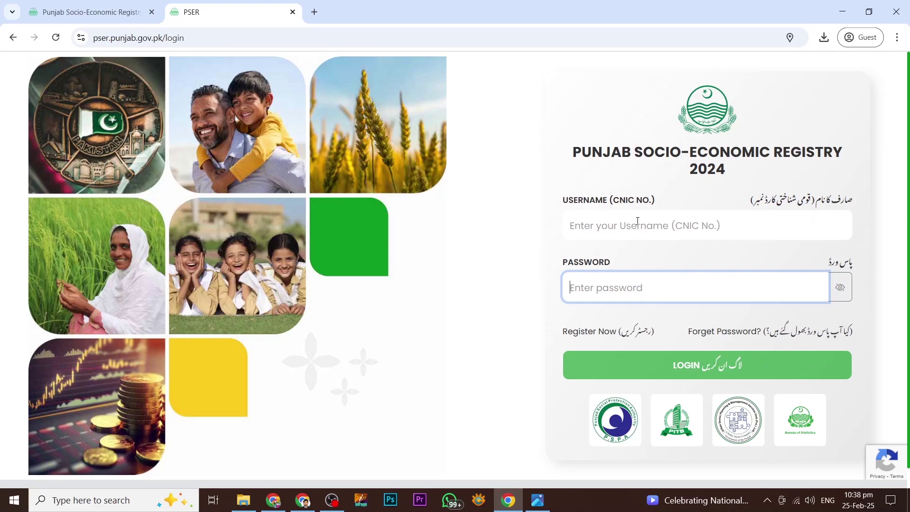
# - Open the new user registration form and inspect its fields and dropdown lists
pyautogui.click(589, 332)
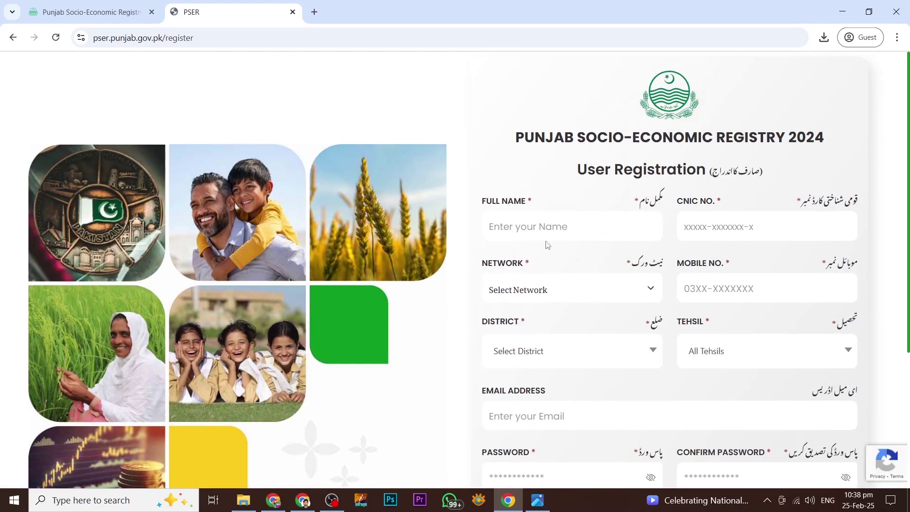
pyautogui.scroll(-1, 533, 225)
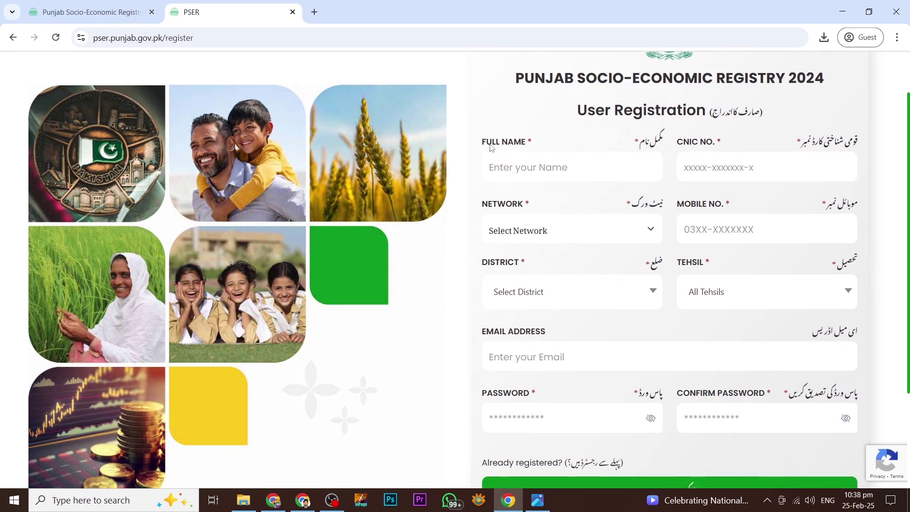
pyautogui.moveTo(487, 142); pyautogui.dragTo(518, 142)
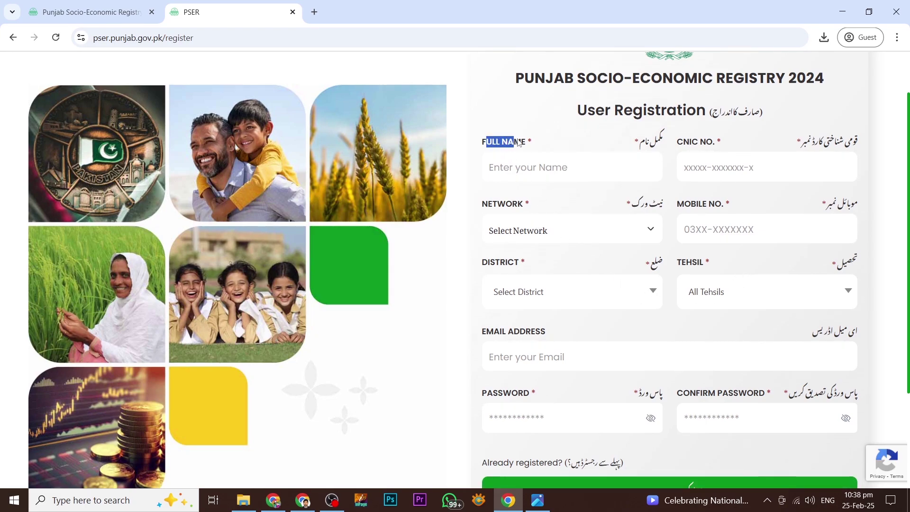
pyautogui.click(513, 170)
pyautogui.click(699, 172)
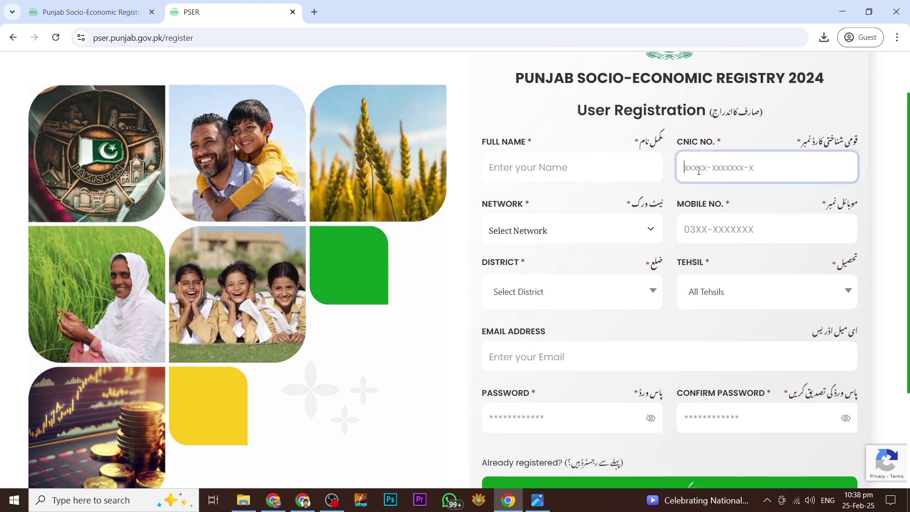
pyautogui.click(564, 230)
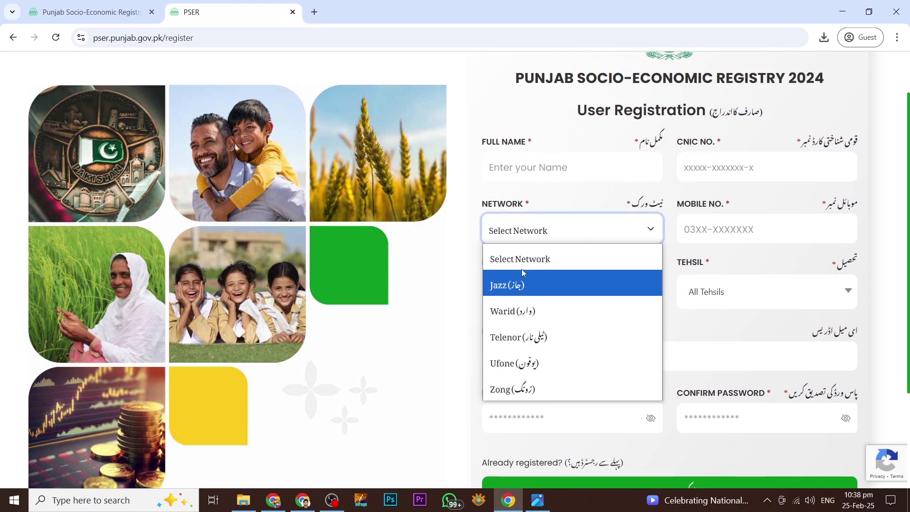
pyautogui.click(526, 235)
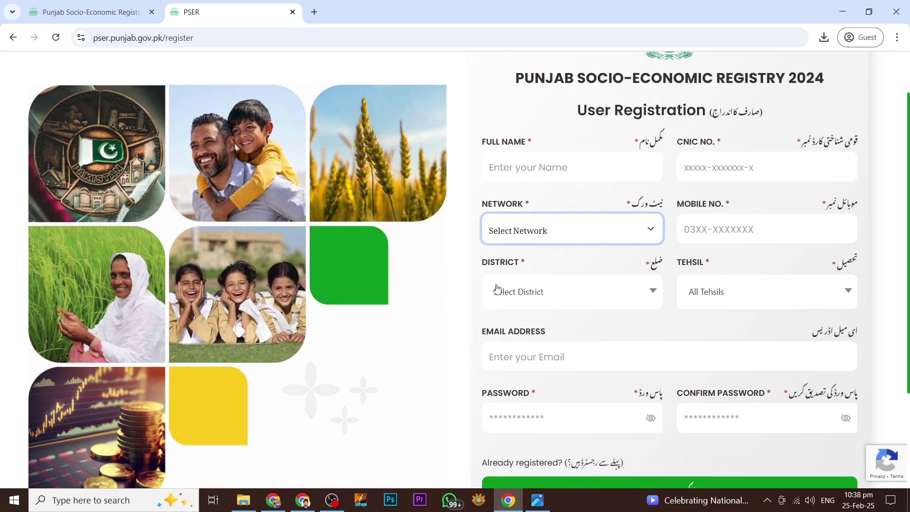
pyautogui.click(517, 293)
pyautogui.click(518, 292)
pyautogui.click(713, 296)
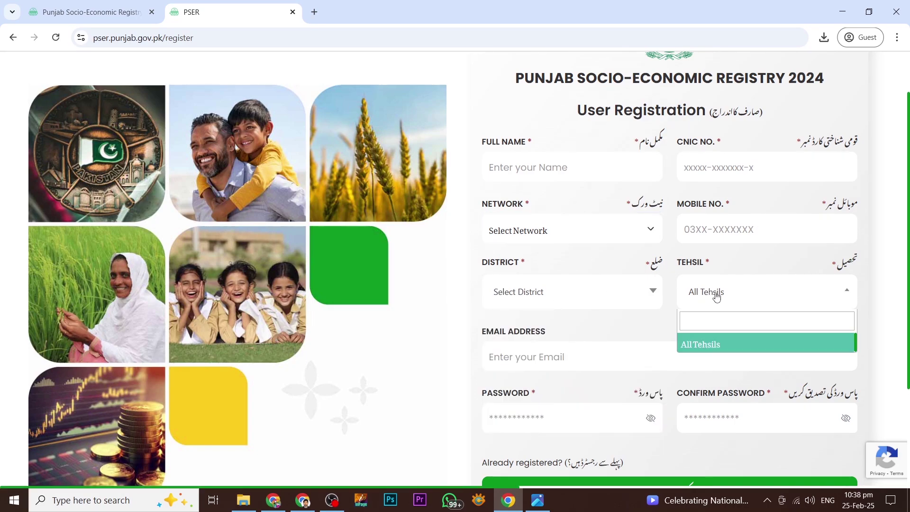
pyautogui.click(714, 297)
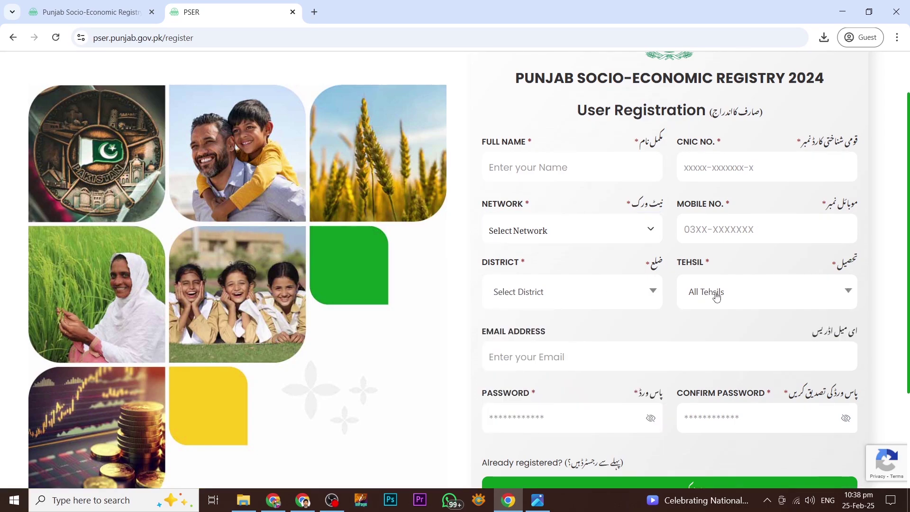
pyautogui.click(546, 355)
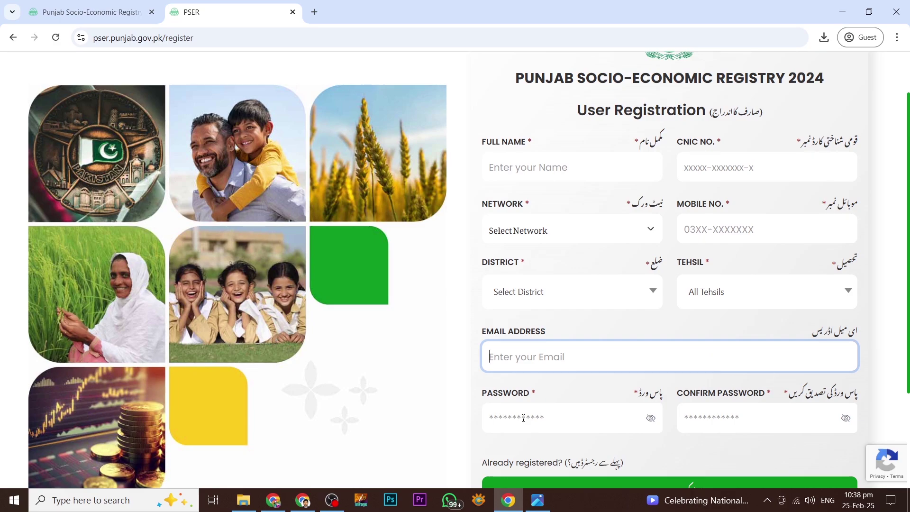
pyautogui.click(523, 415)
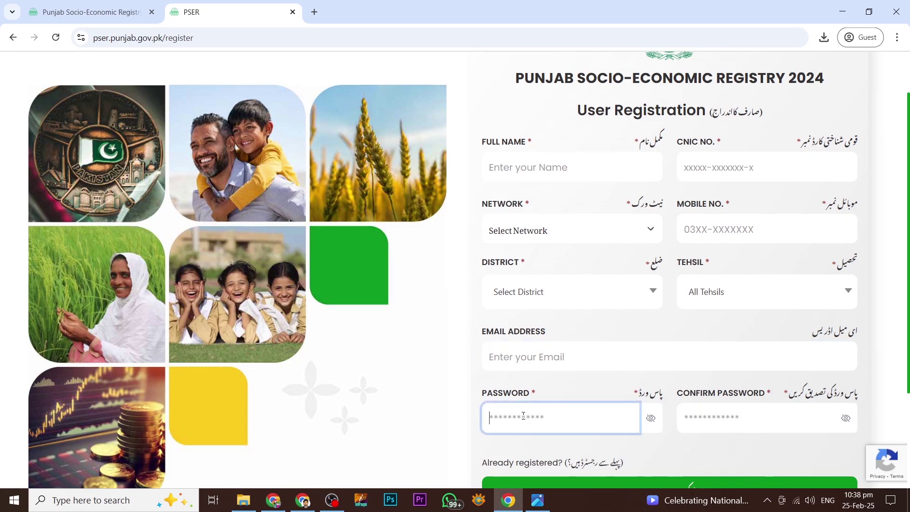
pyautogui.click(709, 419)
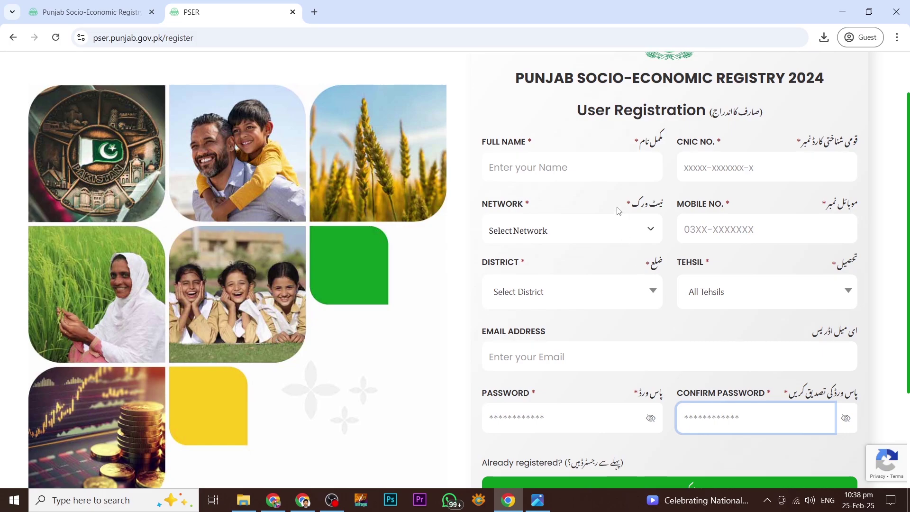
# - Enter the applicant's full name, CNIC, mobile number and e-mail, with Sheikhupura district and tehsil
pyautogui.click(522, 169)
pyautogui.click(756, 168)
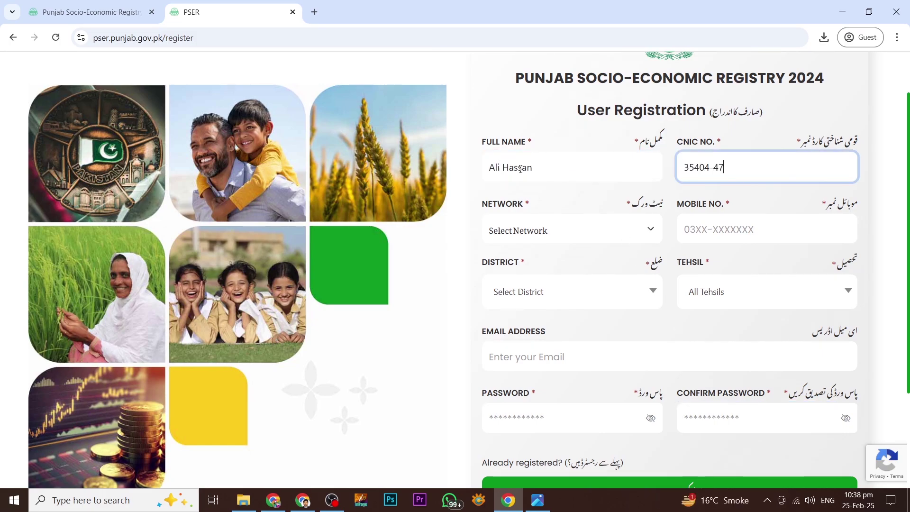
pyautogui.click(721, 230)
pyautogui.click(572, 292)
pyautogui.click(767, 291)
pyautogui.click(708, 349)
# - Enter the account password and confirm it
pyautogui.scroll(-2, 663, 284)
pyautogui.click(560, 295)
pyautogui.write('**********')
pyautogui.click(754, 296)
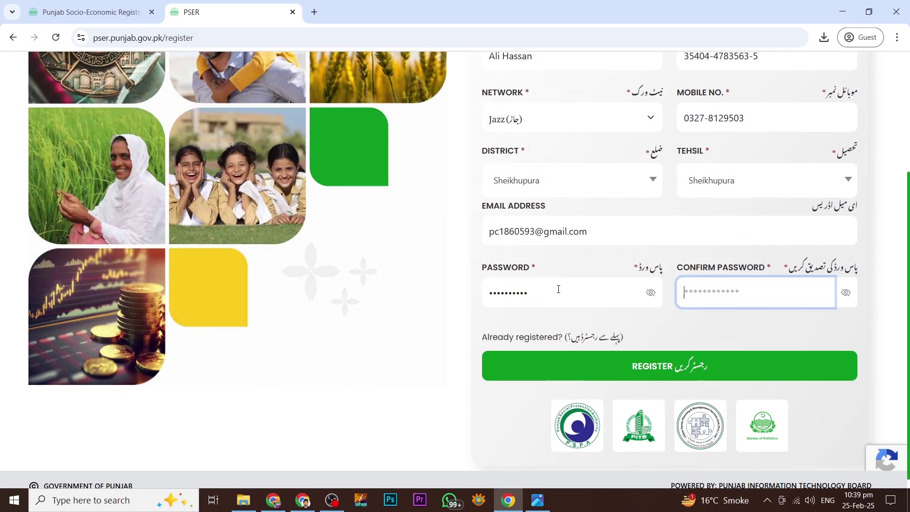
pyautogui.write('**********')
pyautogui.scroll(3, 665, 233)
pyautogui.scroll(-4, 680, 324)
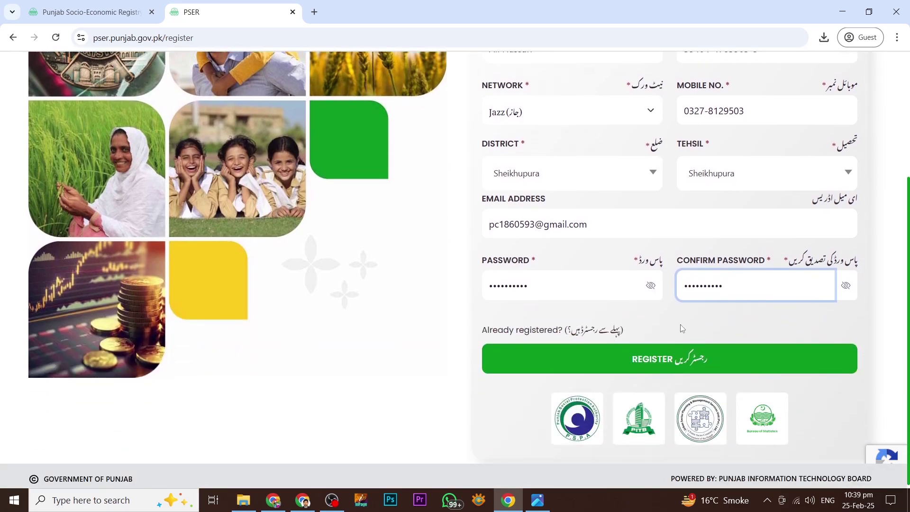
# - Register the account, create a New Application, and tick and save the truthfulness declaration
pyautogui.click(675, 360)
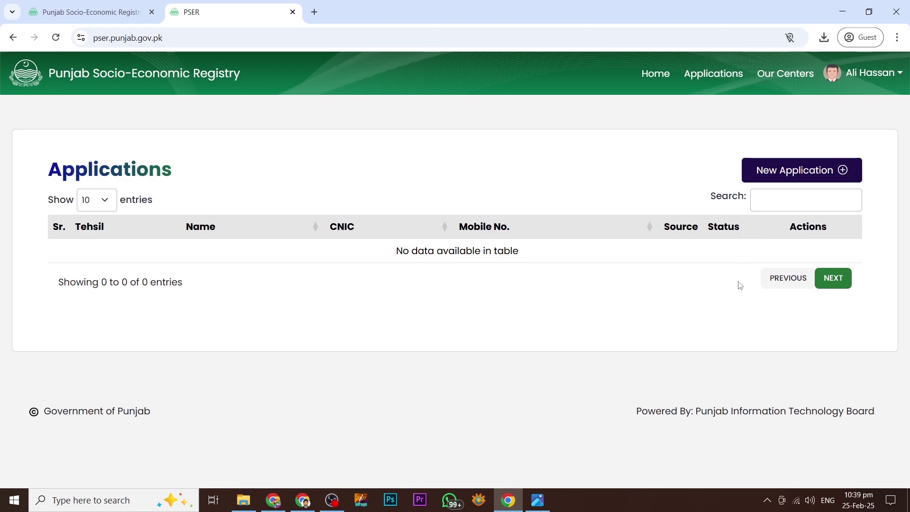
pyautogui.click(780, 172)
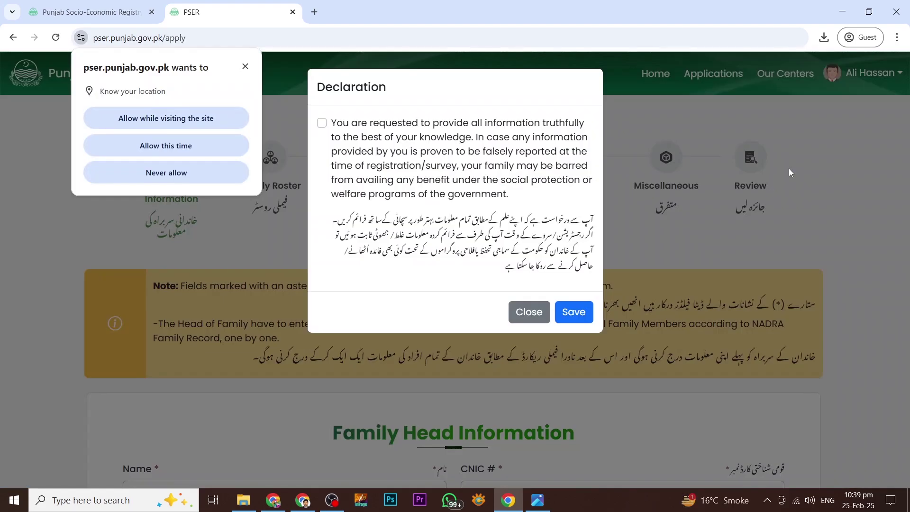
pyautogui.click(322, 123)
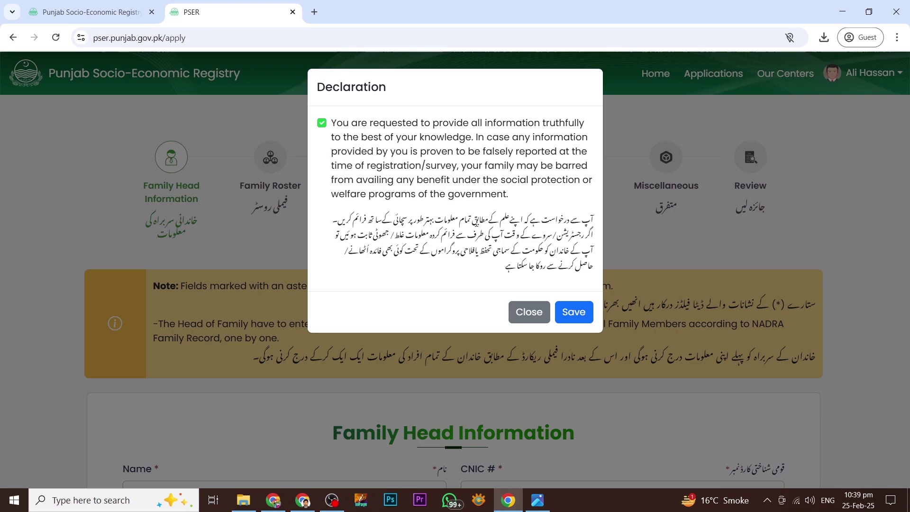
pyautogui.click(574, 312)
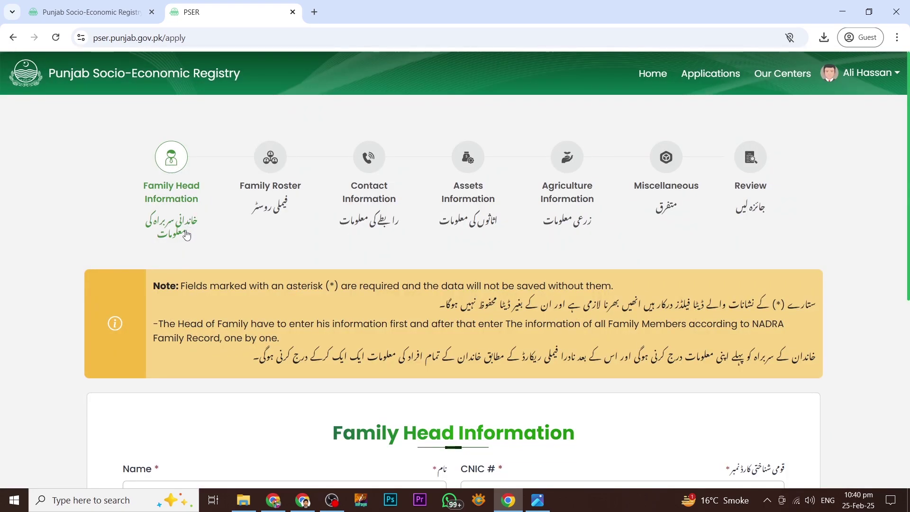
# - Scroll to the Family Head Information form and look at the mobile network choices
pyautogui.scroll(-5, 230, 248)
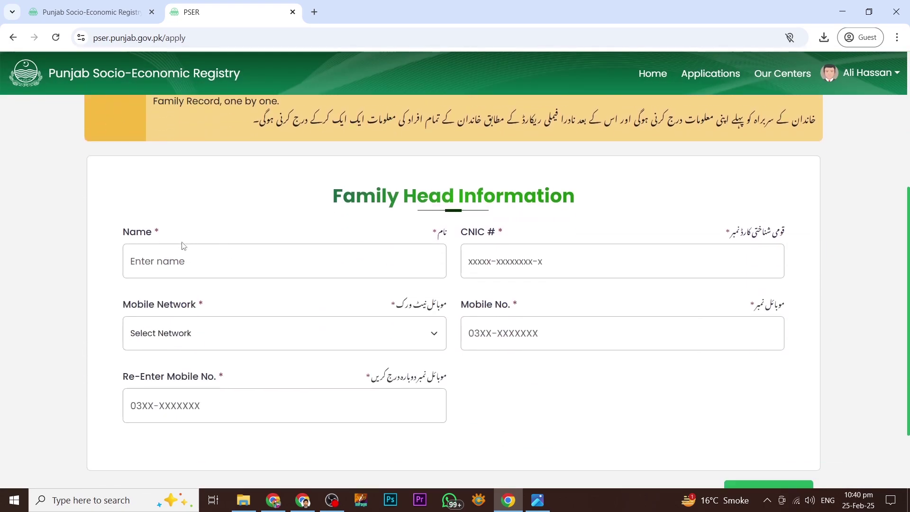
pyautogui.scroll(-1, 307, 233)
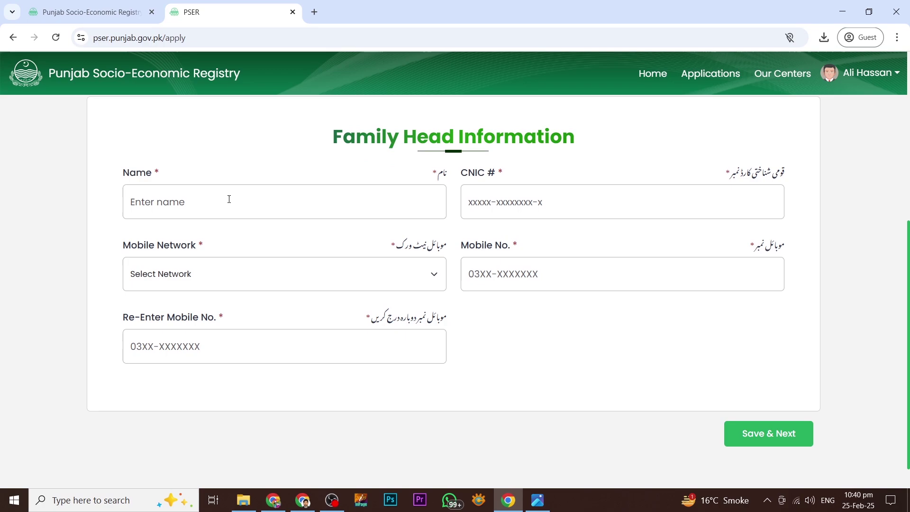
pyautogui.click(191, 199)
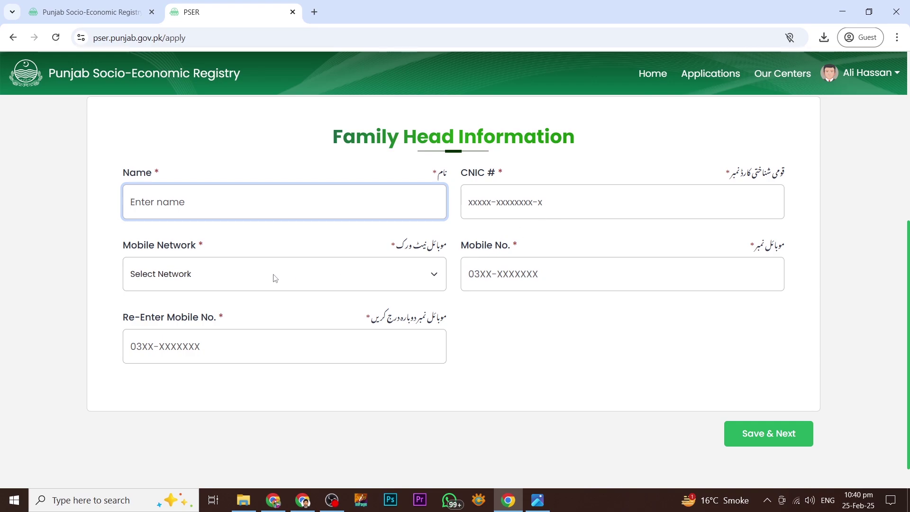
pyautogui.click(252, 273)
pyautogui.click(444, 275)
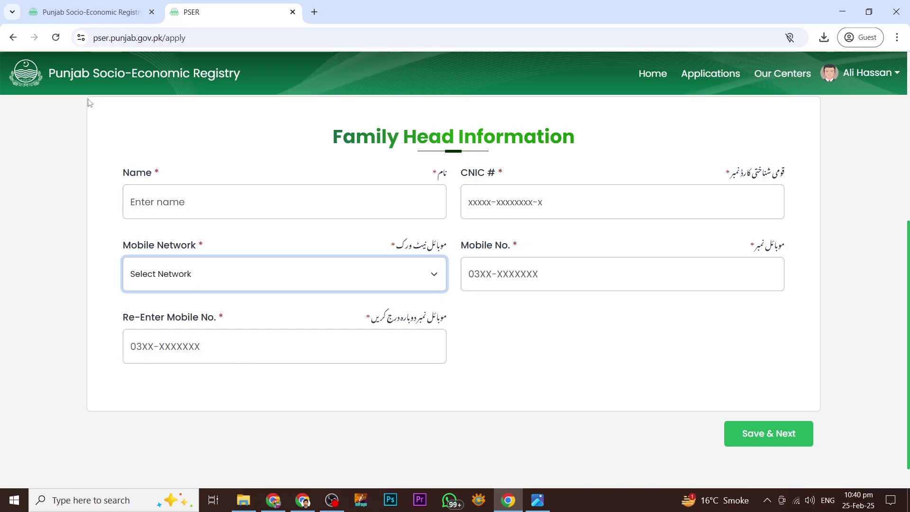
# - Enter the family head's name, CNIC, Jazz network and mobile number twice, then Save & Next
pyautogui.click(183, 197)
pyautogui.press('Tab')
pyautogui.press('Tab')
pyautogui.press('j')
pyautogui.press('Tab')
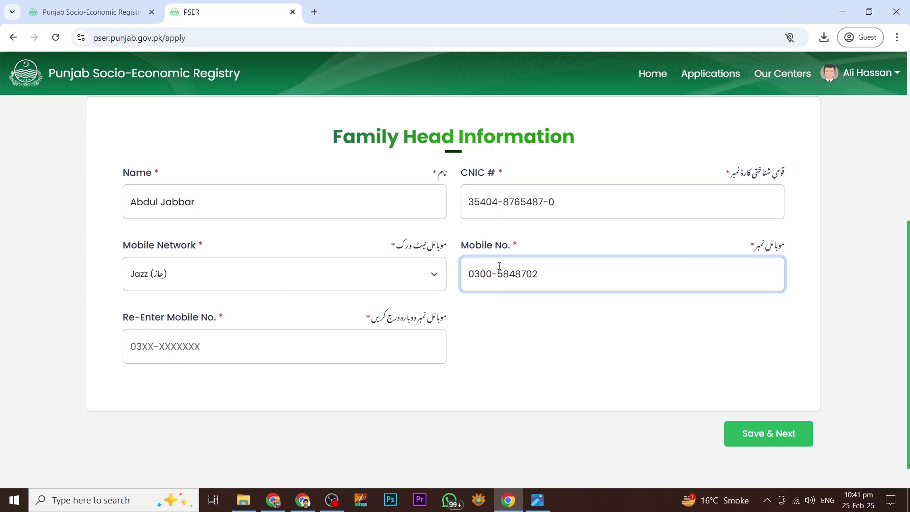
pyautogui.press('Tab')
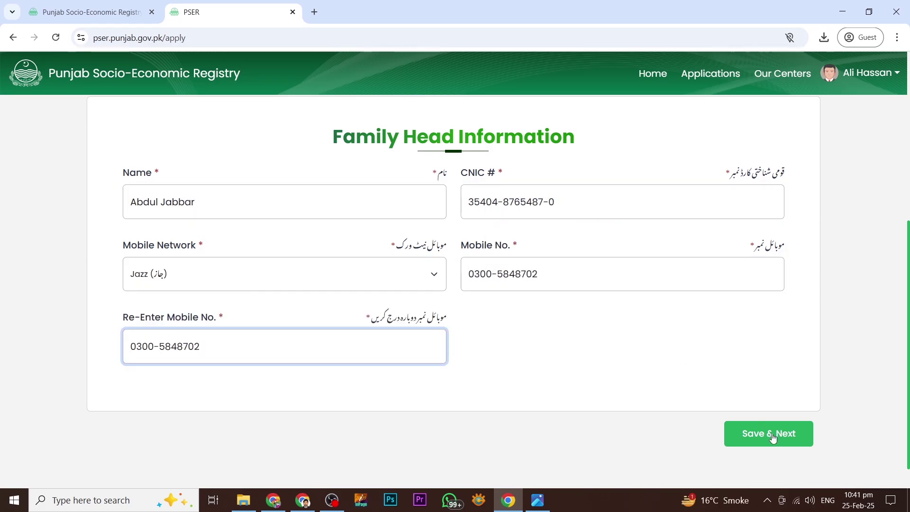
pyautogui.click(773, 436)
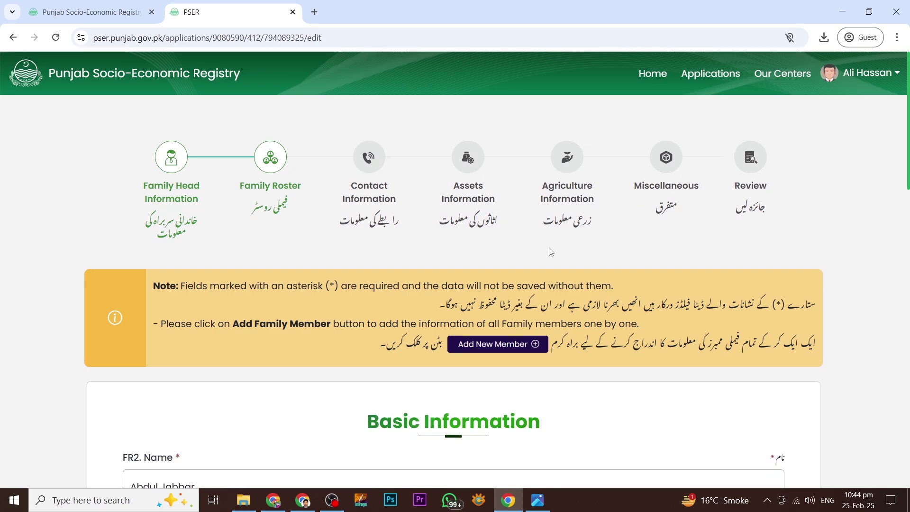
pyautogui.scroll(-3, 296, 257)
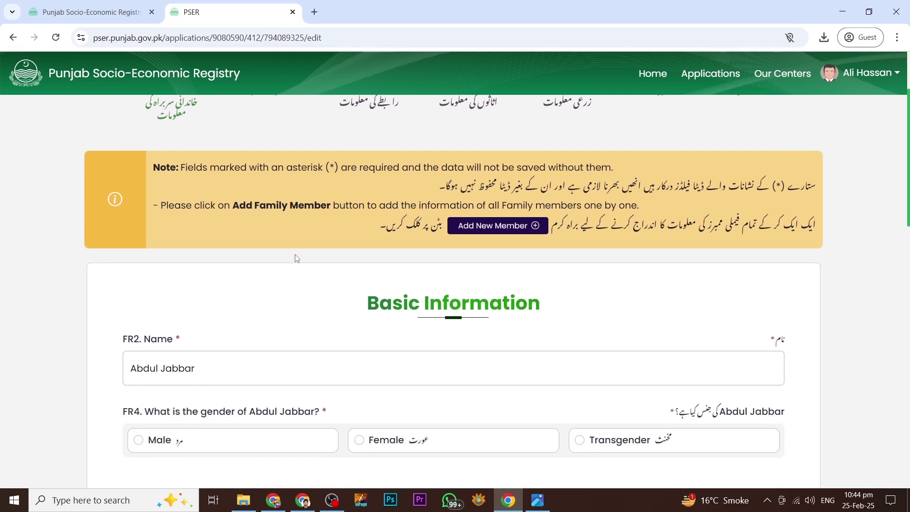
pyautogui.scroll(3, 296, 257)
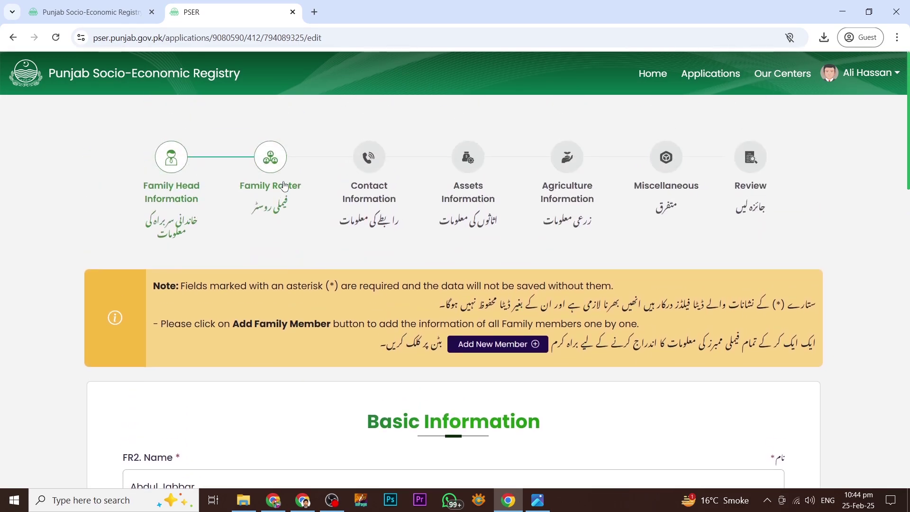
pyautogui.scroll(-6, 381, 339)
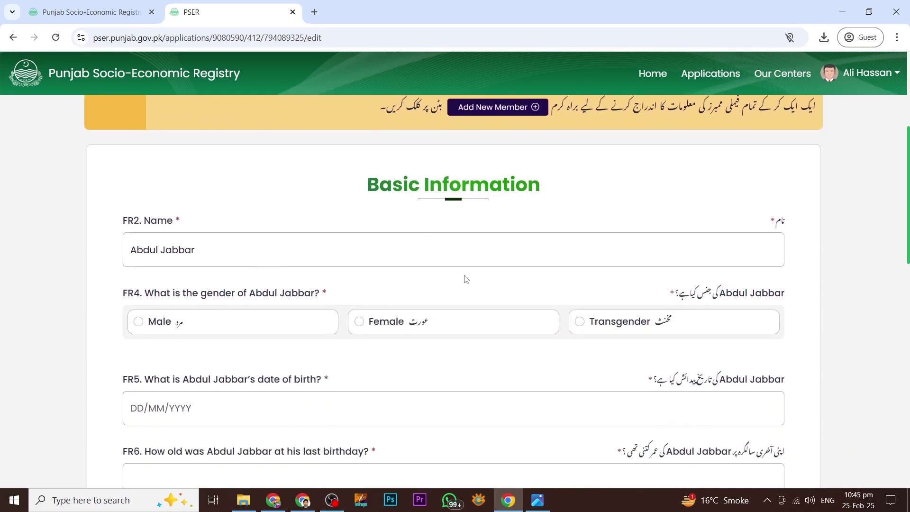
pyautogui.scroll(-1, 468, 285)
pyautogui.scroll(-6, 468, 287)
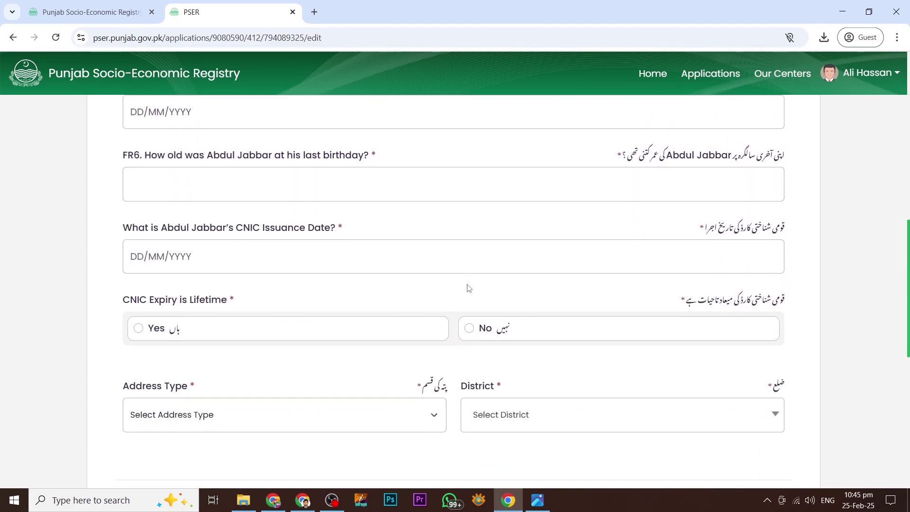
pyautogui.scroll(-4, 313, 286)
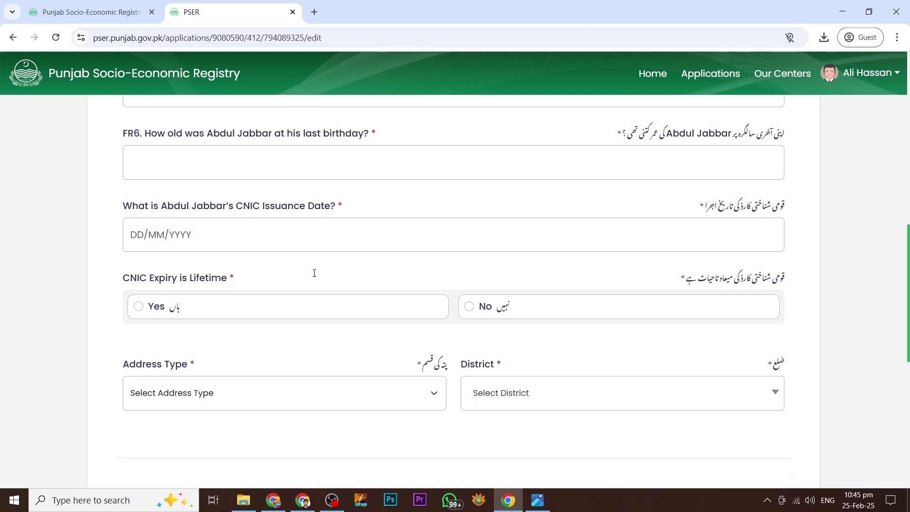
pyautogui.scroll(10, 324, 299)
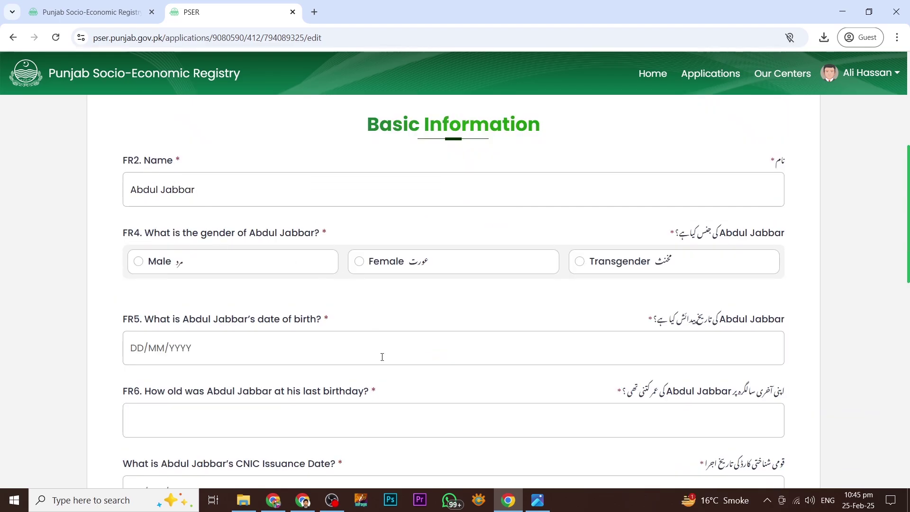
pyautogui.click(138, 262)
pyautogui.scroll(-3, 138, 261)
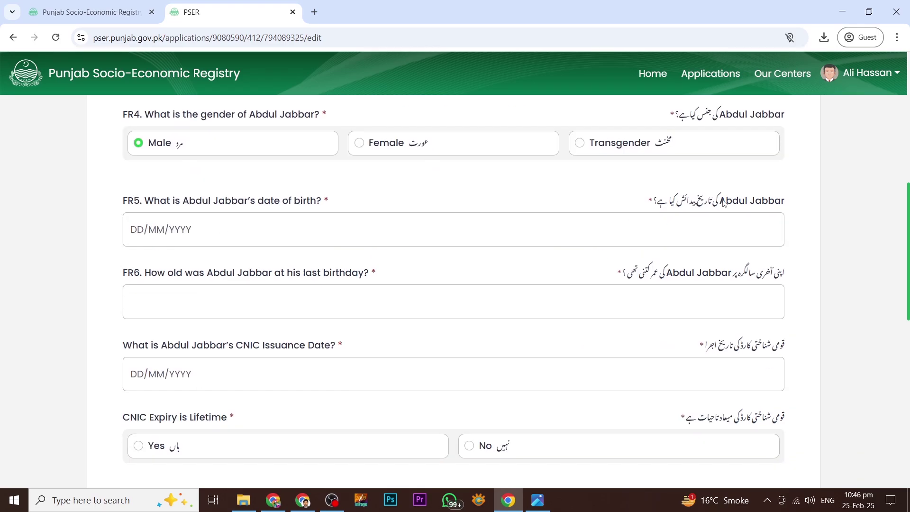
pyautogui.click(161, 229)
pyautogui.click(228, 260)
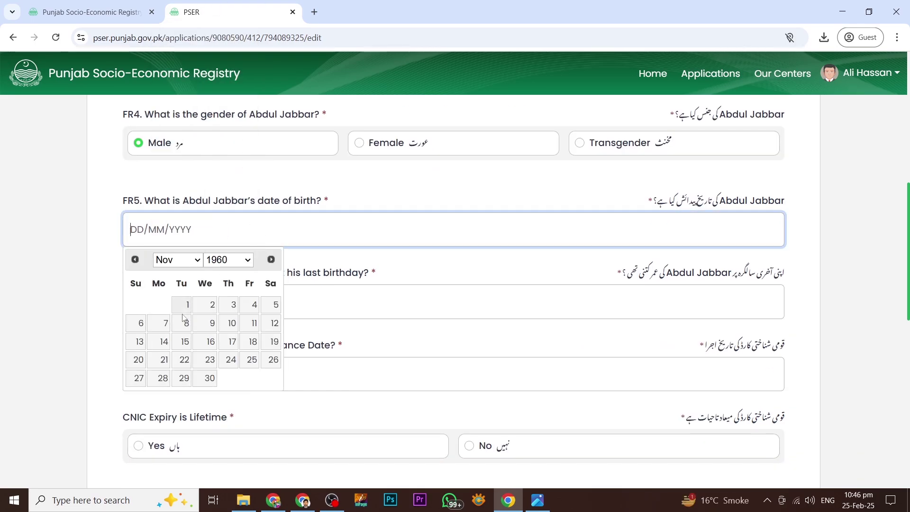
pyautogui.click(185, 321)
# - Set the CNIC issuance date to 01/09/2024
pyautogui.scroll(-1, 185, 321)
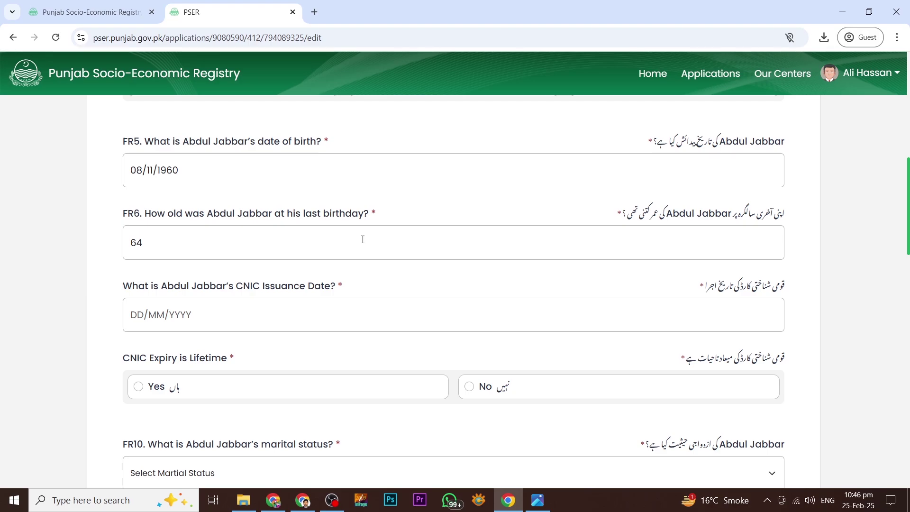
pyautogui.scroll(-1, 362, 239)
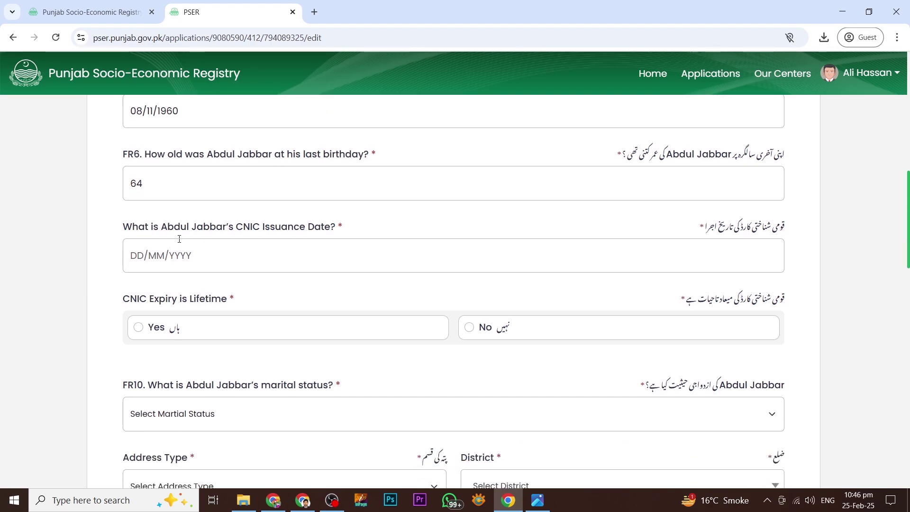
pyautogui.click(497, 262)
pyautogui.click(228, 286)
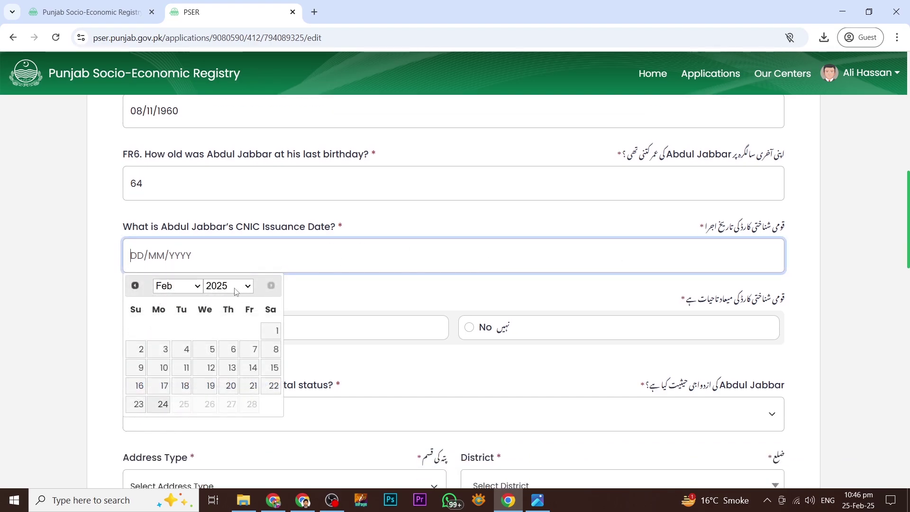
pyautogui.click(221, 154)
pyautogui.click(178, 286)
pyautogui.click(177, 251)
pyautogui.click(136, 330)
pyautogui.scroll(-1, 153, 246)
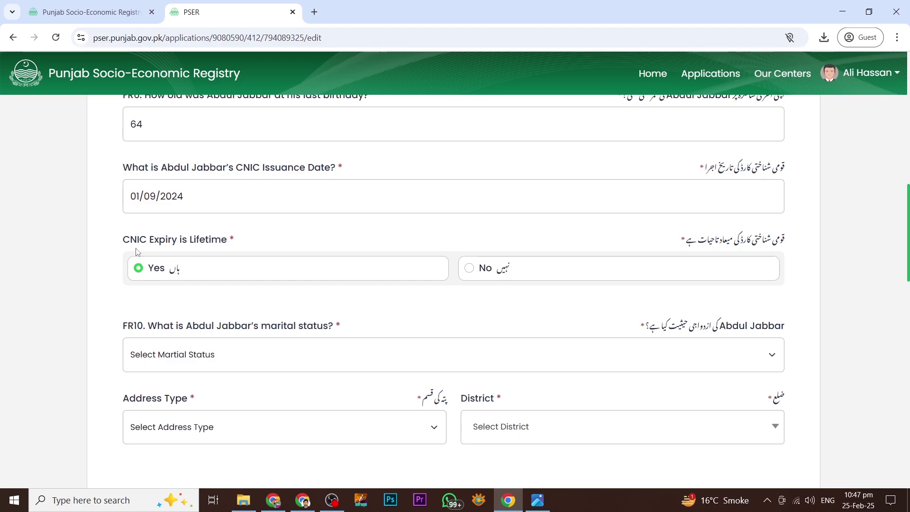
# - Mark the CNIC as not lifetime, expiring 01/09/2034, with Married status and Current address type
pyautogui.click(469, 269)
pyautogui.scroll(-1, 237, 277)
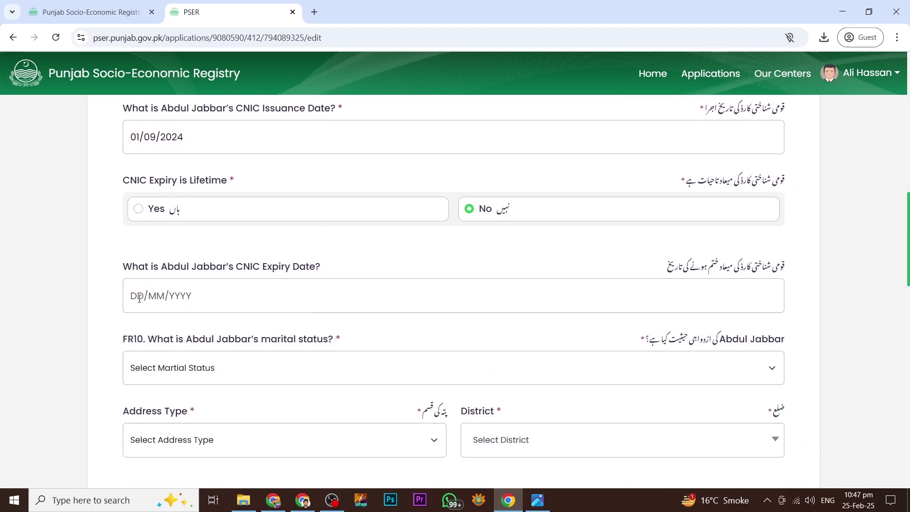
pyautogui.click(310, 294)
pyautogui.click(220, 223)
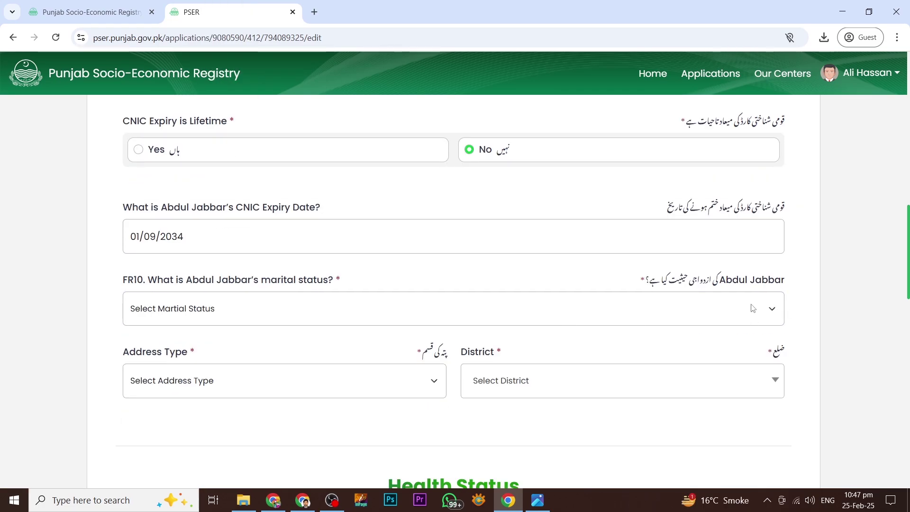
pyautogui.click(716, 309)
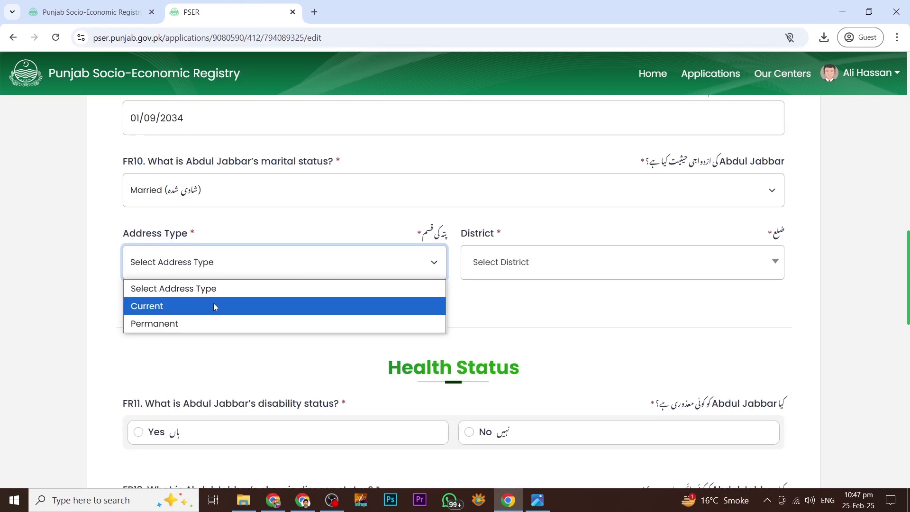
pyautogui.click(214, 305)
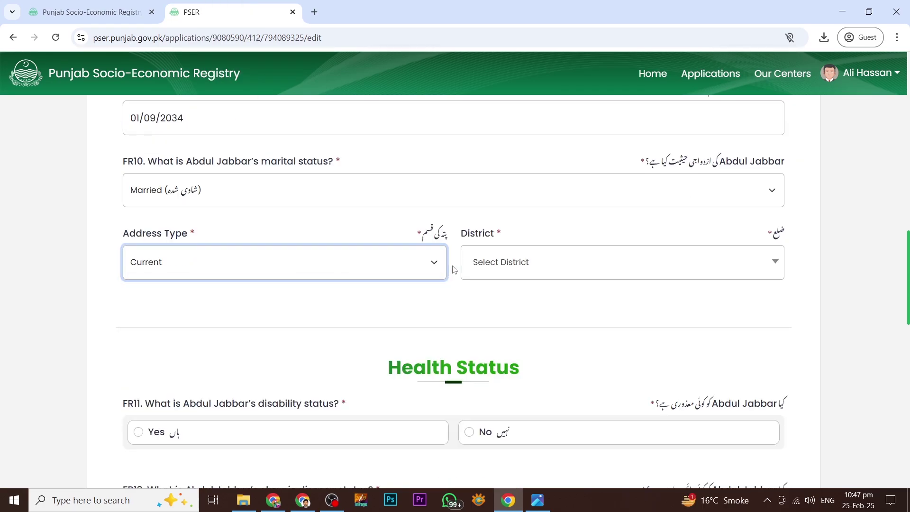
pyautogui.click(503, 269)
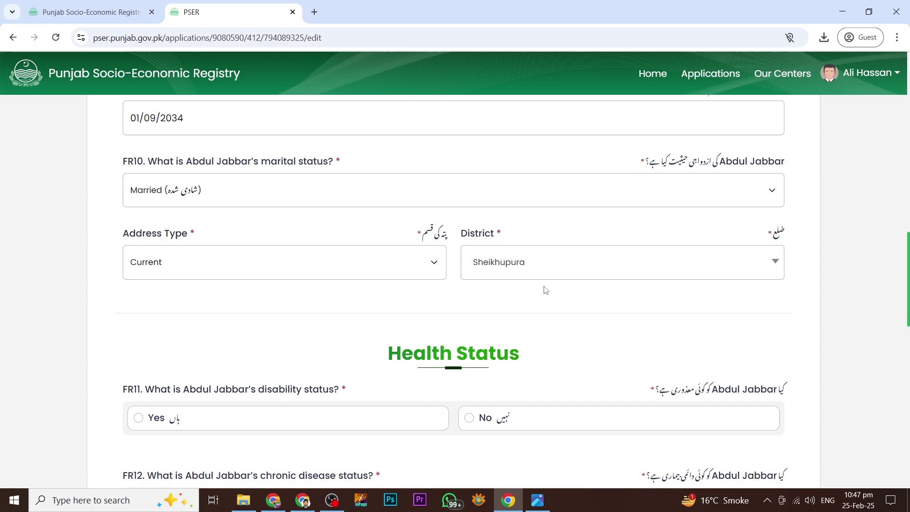
# - Answer No to the FR11 disability question and move down to Education Status
pyautogui.scroll(-2, 475, 274)
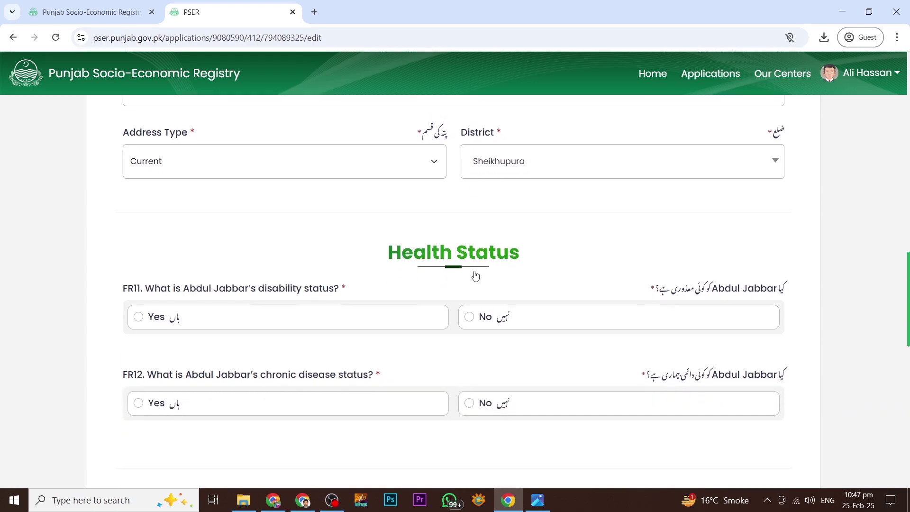
pyautogui.scroll(-1, 278, 265)
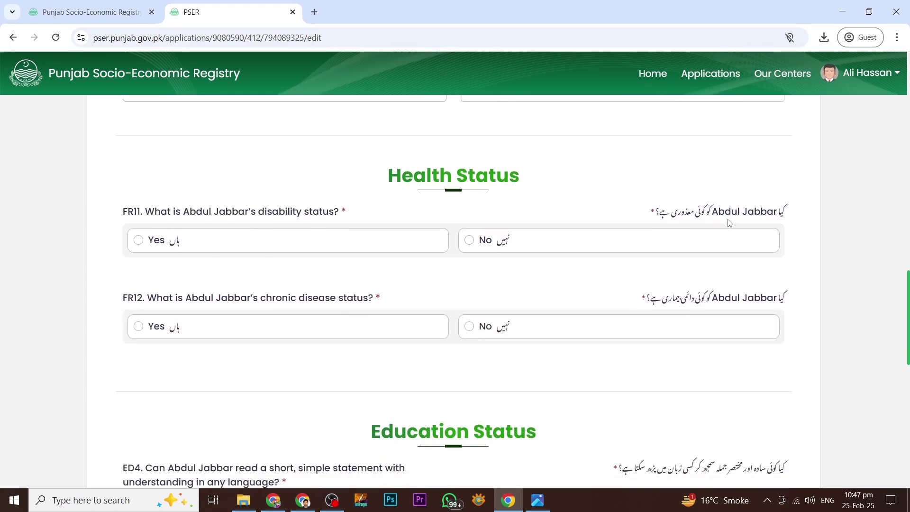
pyautogui.scroll(1, 505, 223)
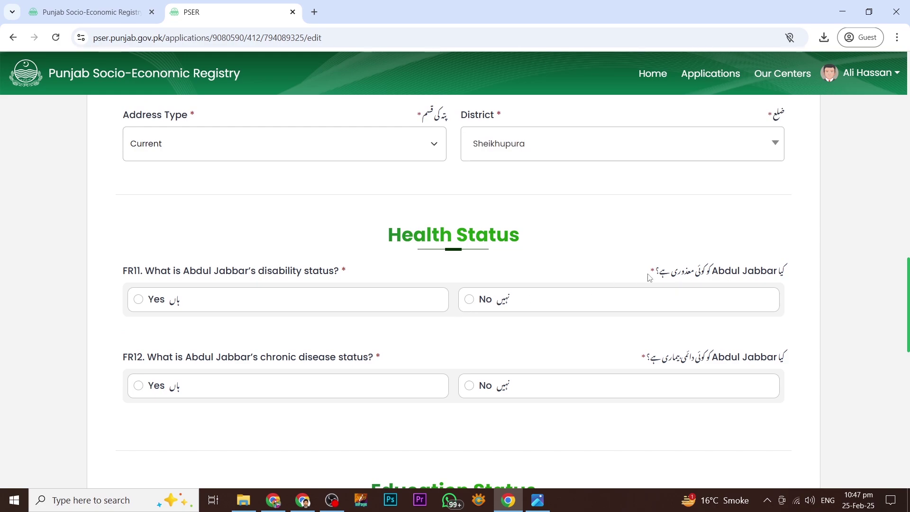
pyautogui.click(472, 303)
pyautogui.scroll(-5, 470, 390)
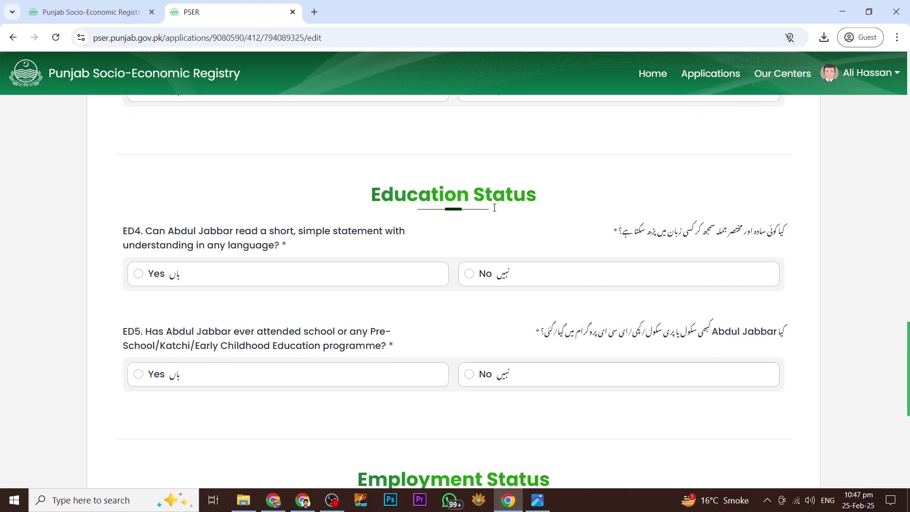
pyautogui.scroll(-1, 495, 208)
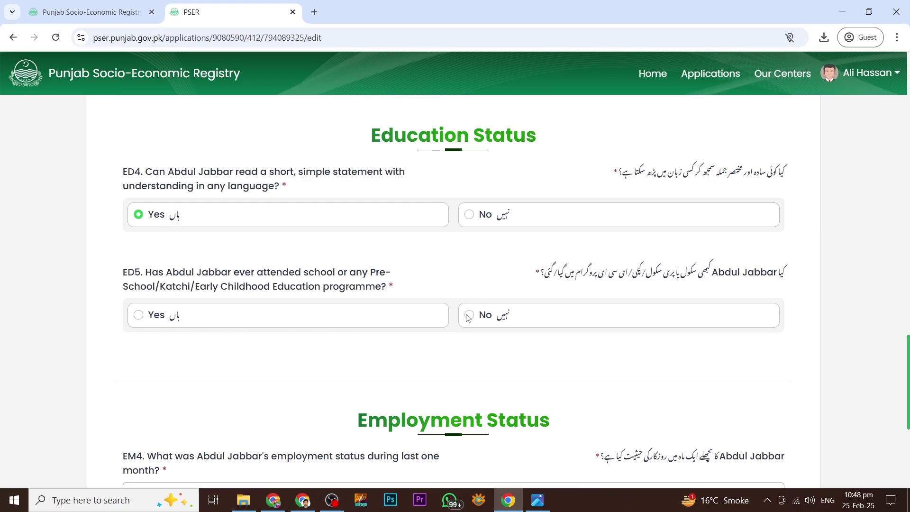
# - Answer Yes to ED5 school attendance and choose Class 3 as the ED6 highest class
pyautogui.click(329, 314)
pyautogui.scroll(-3, 694, 211)
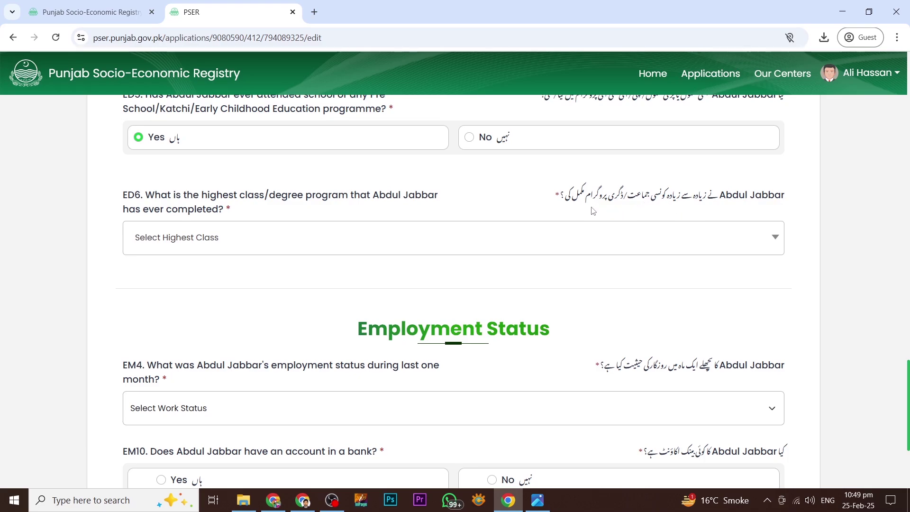
pyautogui.click(519, 251)
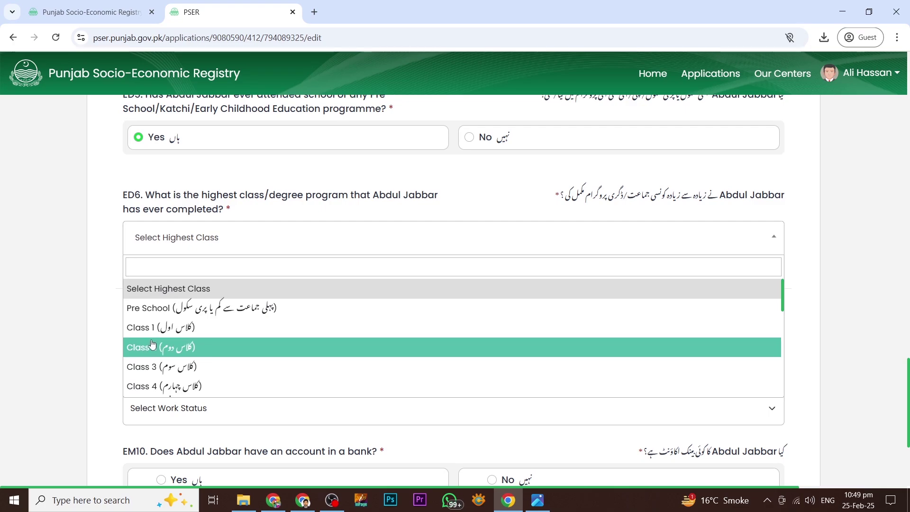
pyautogui.click(158, 371)
pyautogui.scroll(-3, 464, 293)
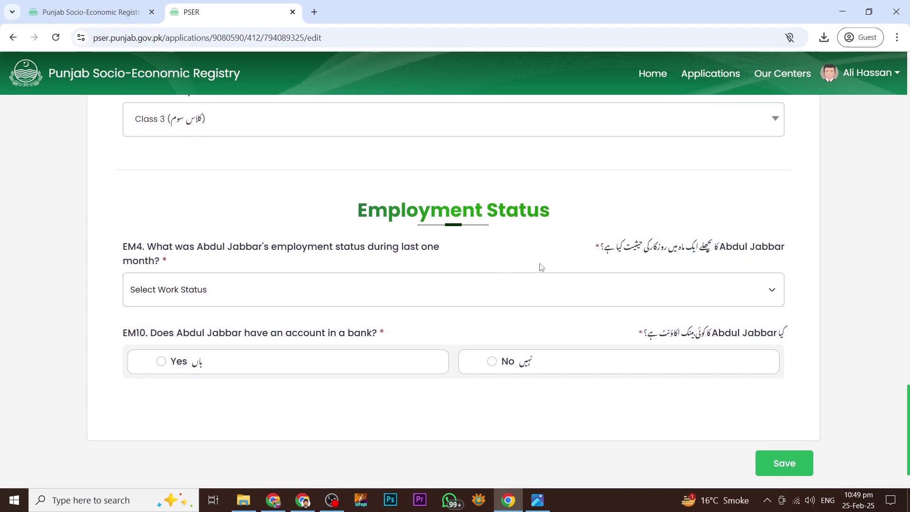
# - Set the employment status to Employed and the nature of employment to Private Employee
pyautogui.click(551, 290)
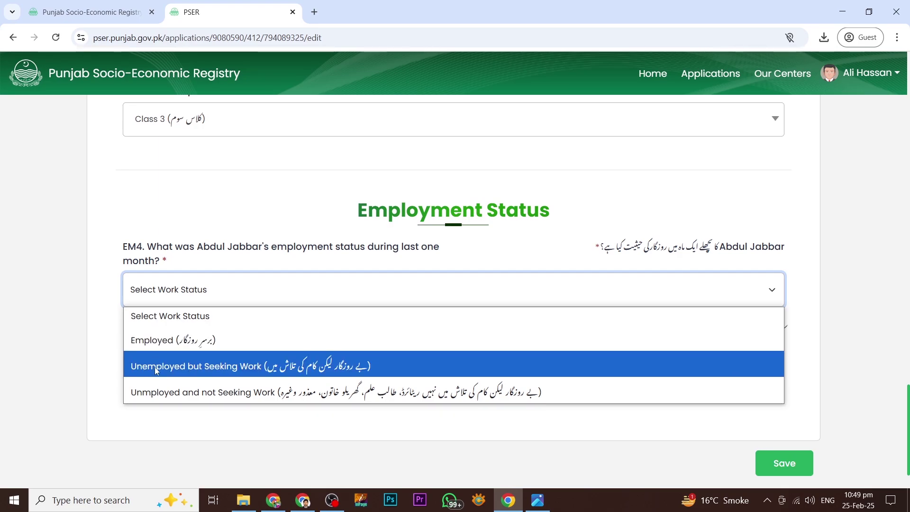
pyautogui.click(154, 340)
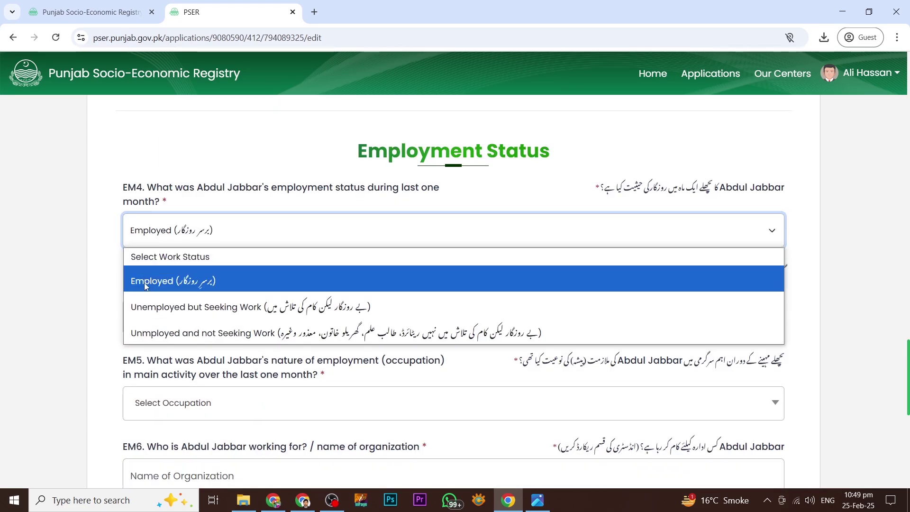
pyautogui.click(168, 281)
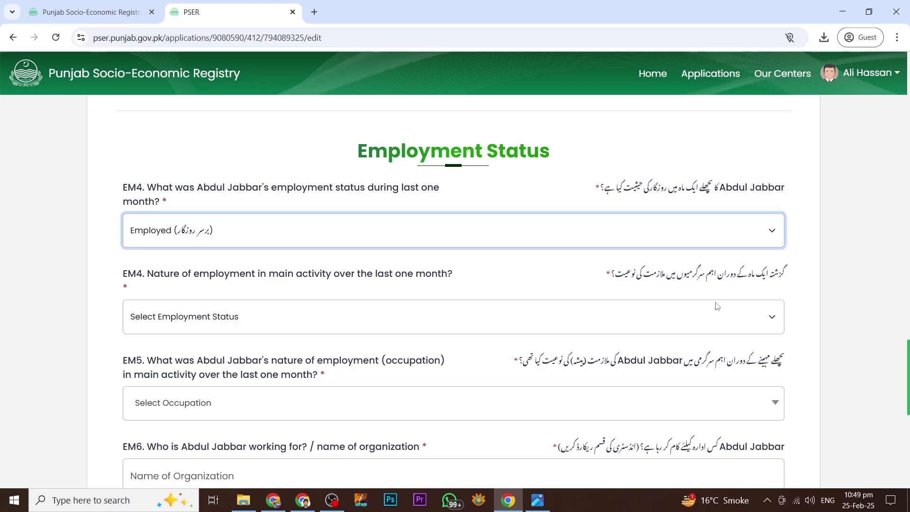
pyautogui.scroll(-1, 695, 301)
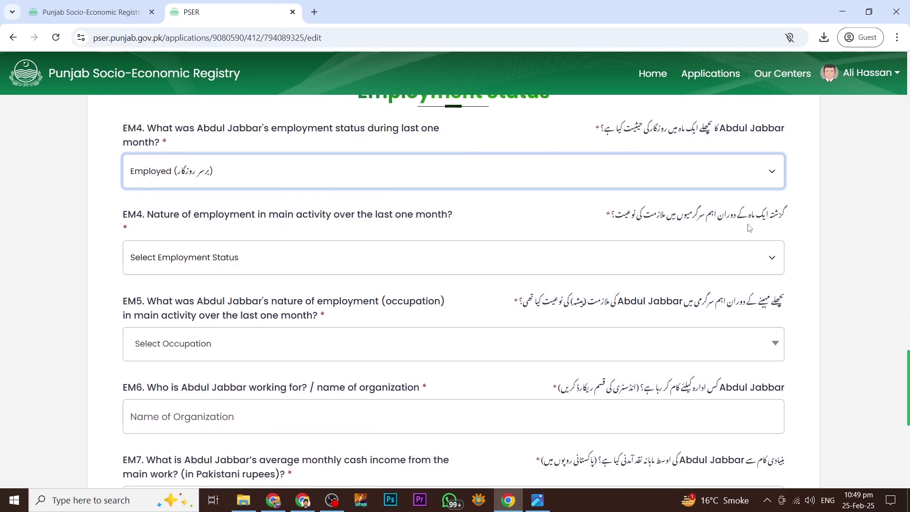
pyautogui.click(644, 260)
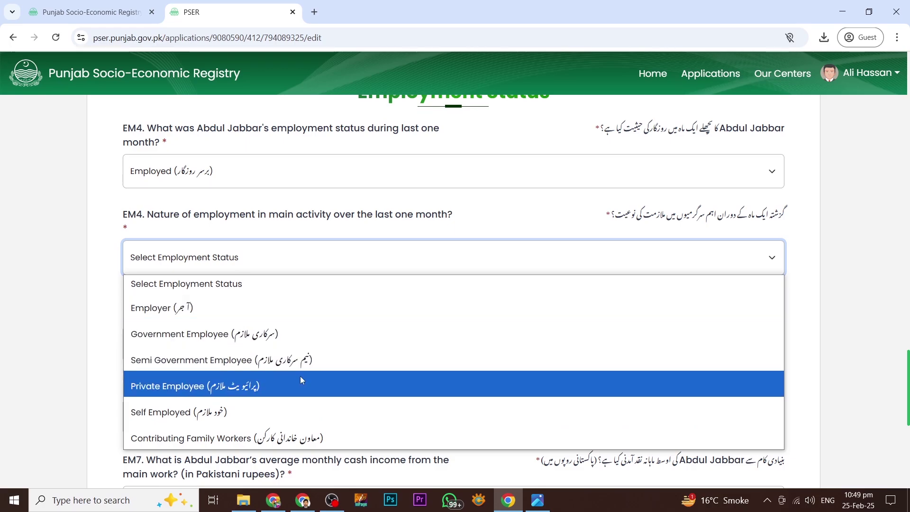
pyautogui.click(179, 389)
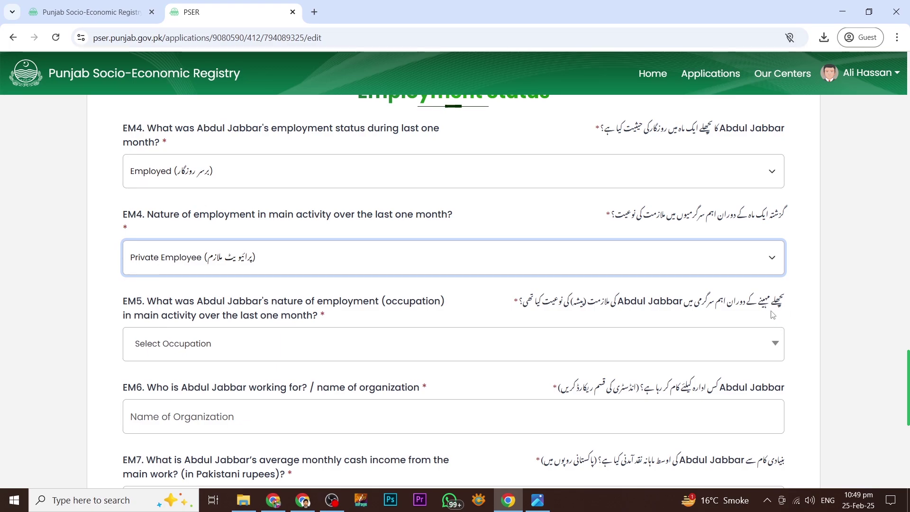
pyautogui.scroll(-1, 780, 302)
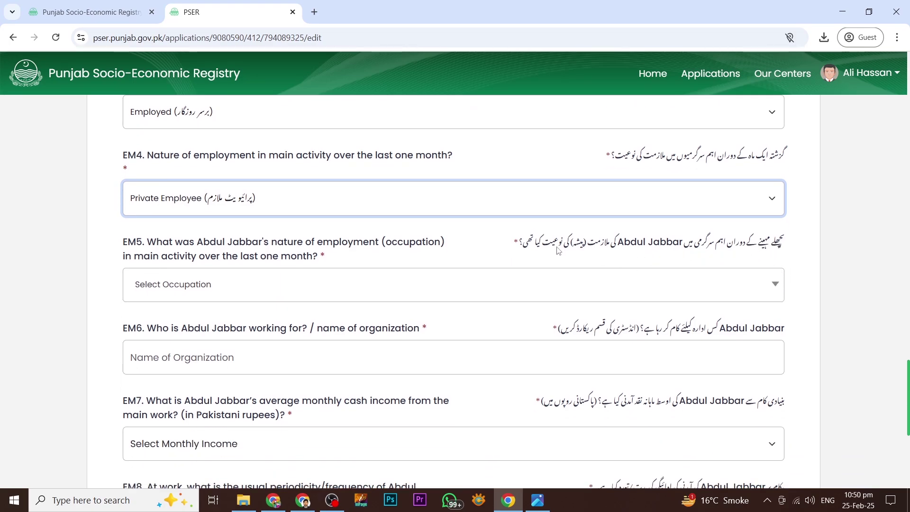
# - Choose Security Guards as the EM5 occupation and enter Factory as the EM6 organization
pyautogui.click(471, 298)
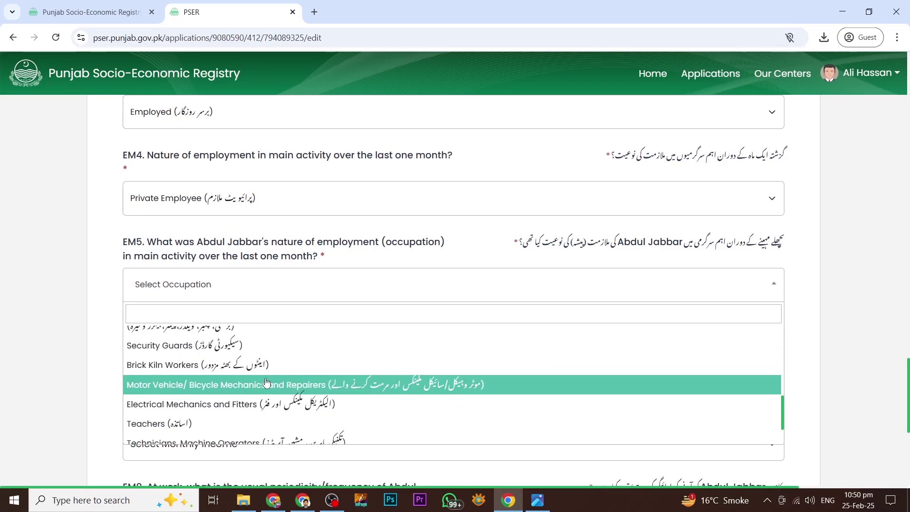
pyautogui.scroll(2, 180, 419)
pyautogui.click(180, 419)
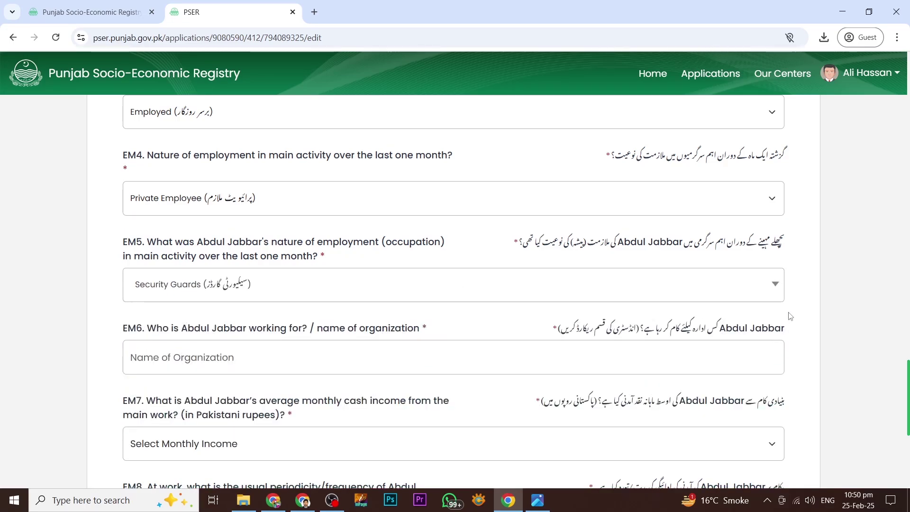
pyautogui.scroll(-1, 717, 288)
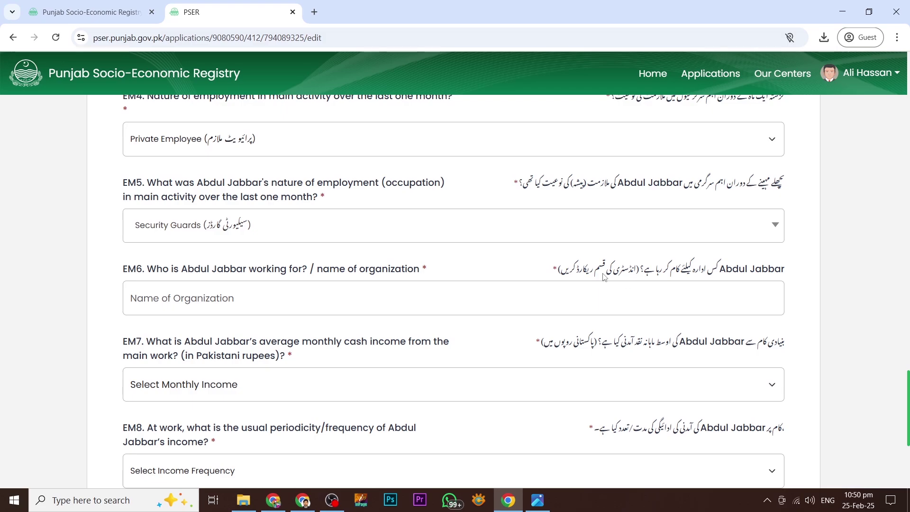
pyautogui.click(441, 302)
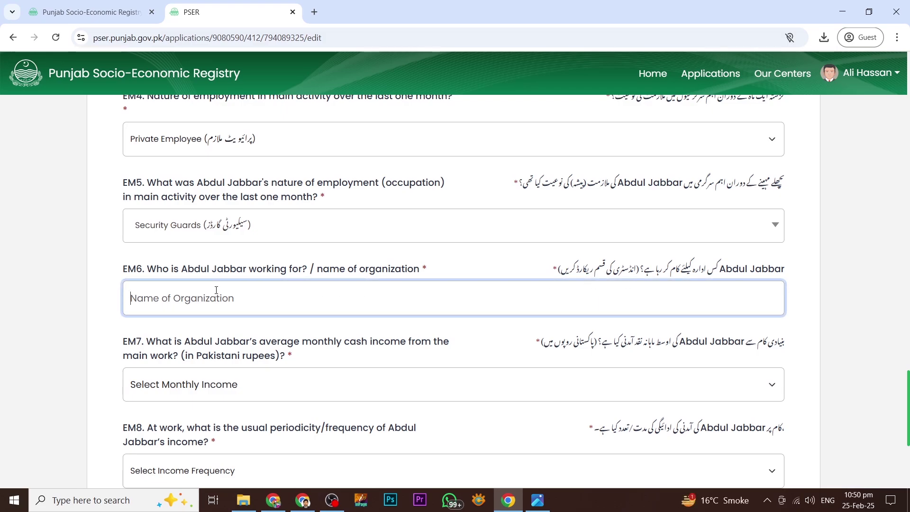
pyautogui.write('Factory')
pyautogui.scroll(-2, 749, 239)
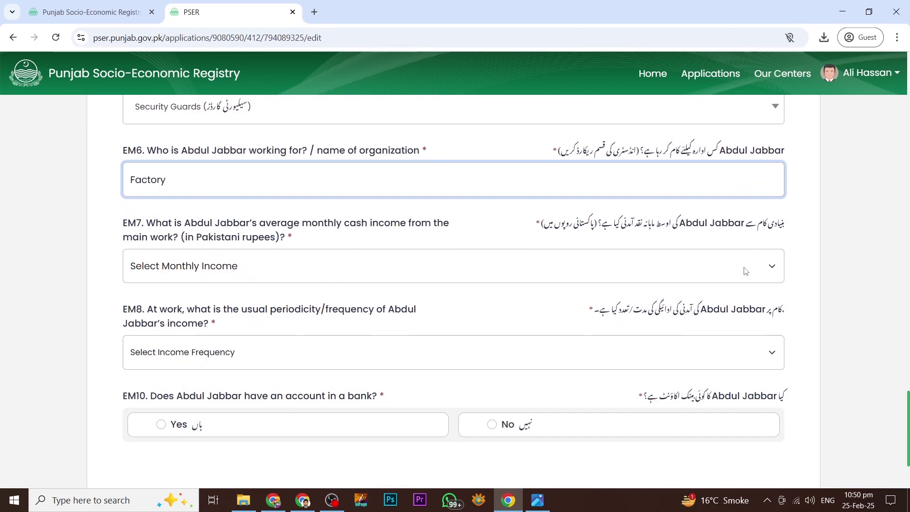
pyautogui.click(756, 266)
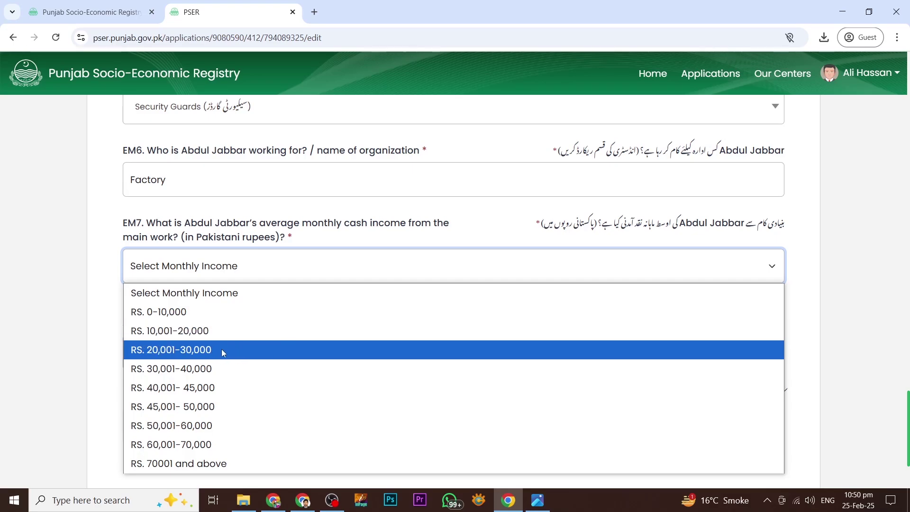
# - Set monthly income to RS. 30,001-40,000 with Monthly income frequency
pyautogui.click(166, 370)
pyautogui.scroll(-3, 587, 277)
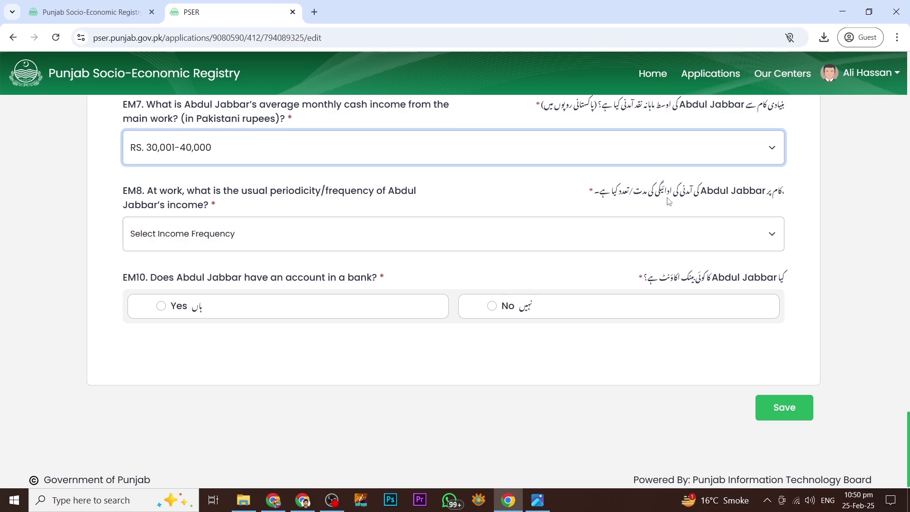
pyautogui.click(621, 236)
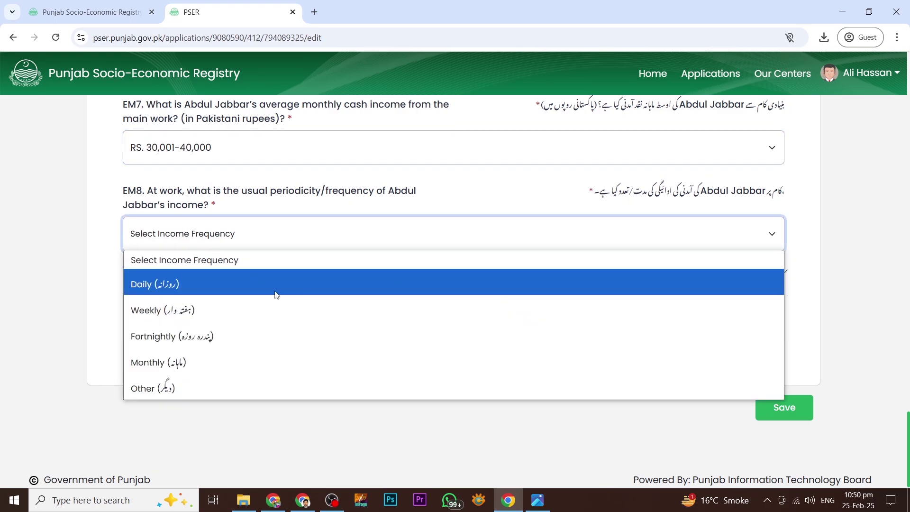
pyautogui.click(162, 361)
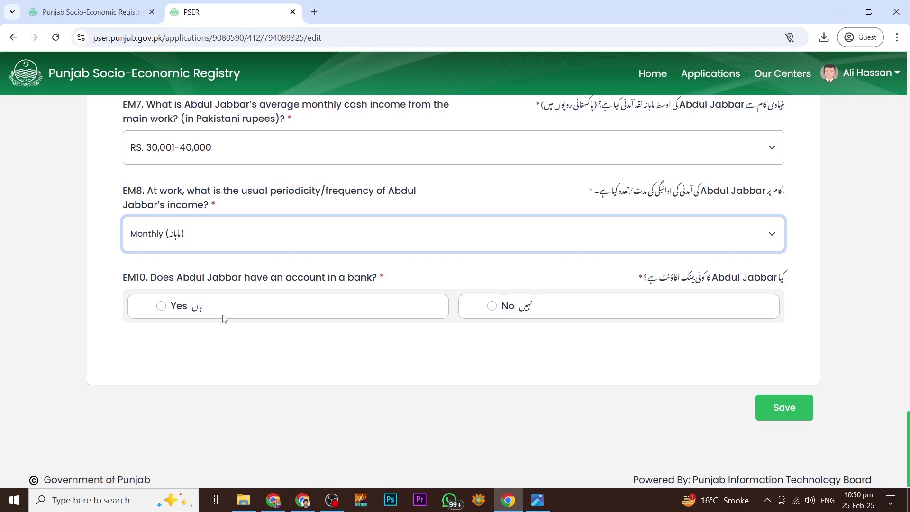
# - Answer No to the EM10 bank account question
pyautogui.click(161, 307)
pyautogui.click(167, 401)
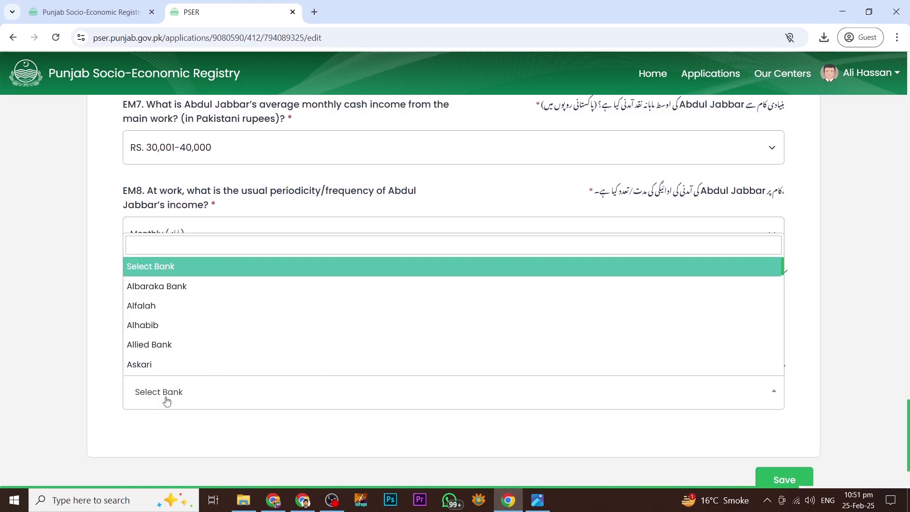
pyautogui.click(167, 400)
pyautogui.scroll(-1, 493, 408)
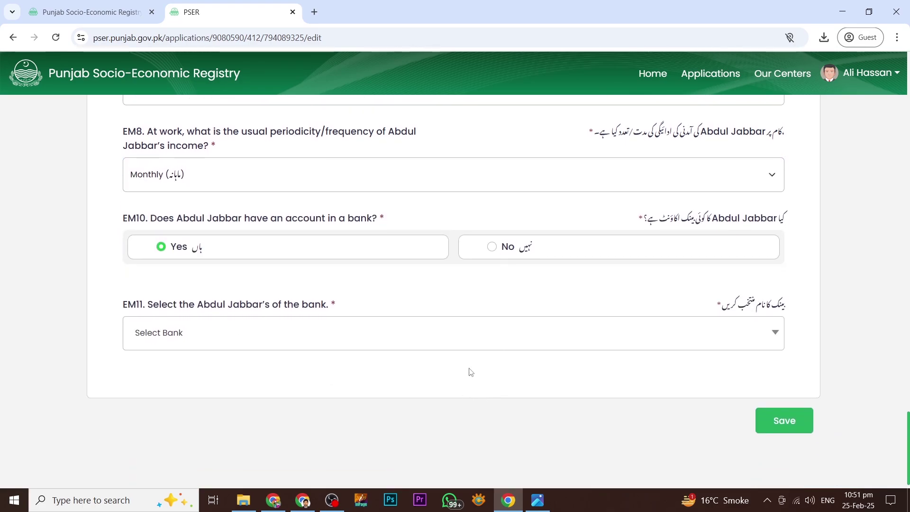
pyautogui.click(492, 247)
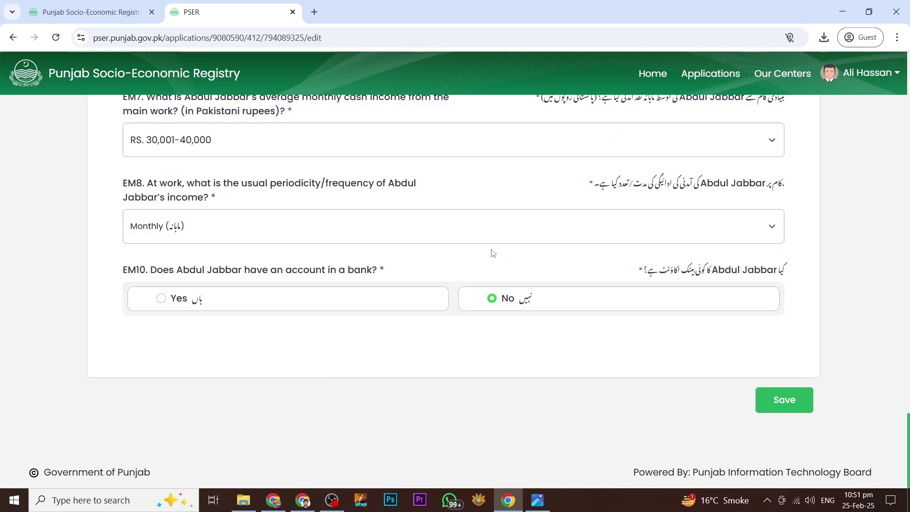
# - Save the family head into the Family Members roster and open a blank Add New Member form
pyautogui.click(786, 401)
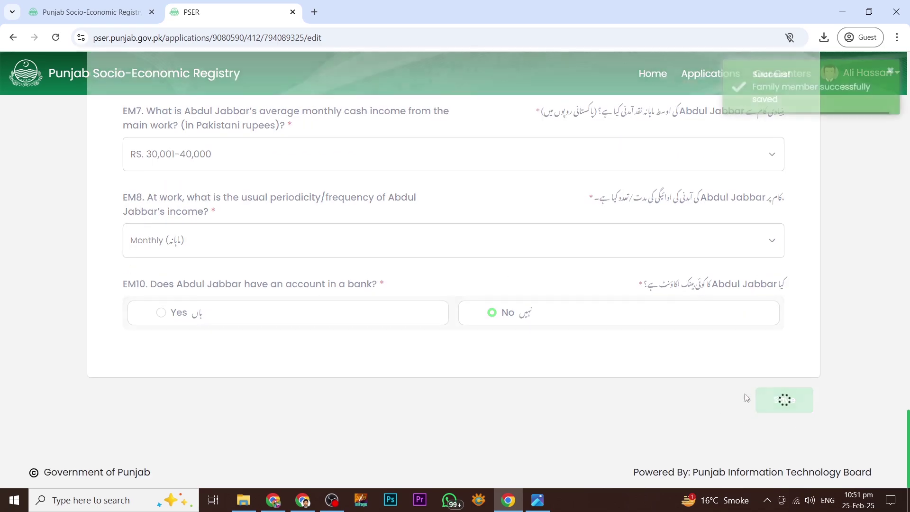
pyautogui.scroll(3, 476, 347)
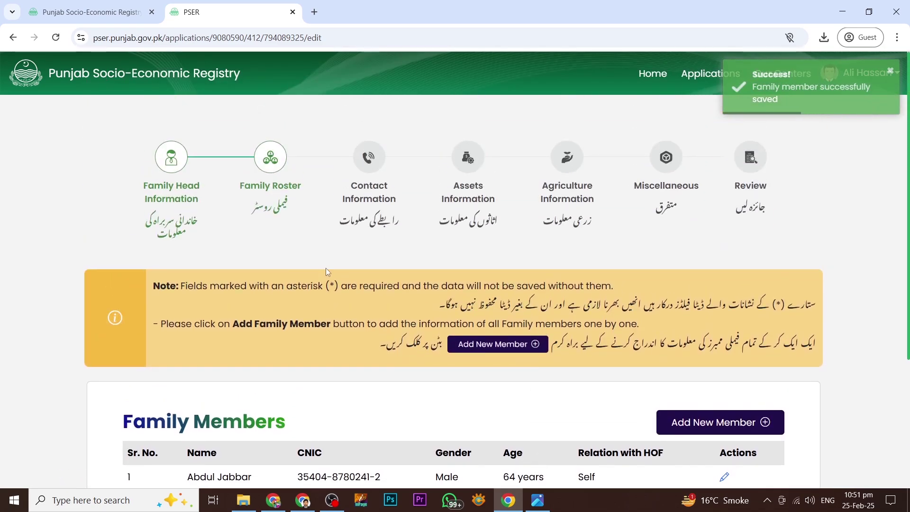
pyautogui.scroll(-4, 328, 257)
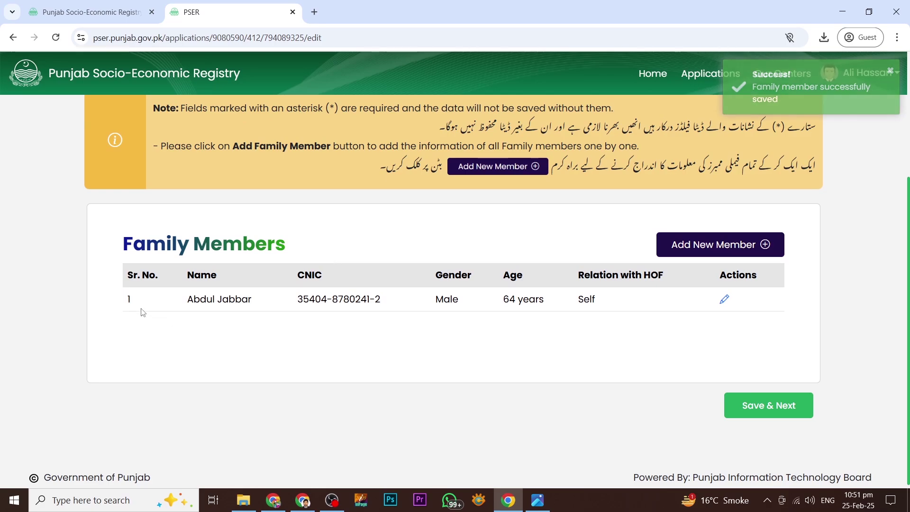
pyautogui.scroll(1, 491, 260)
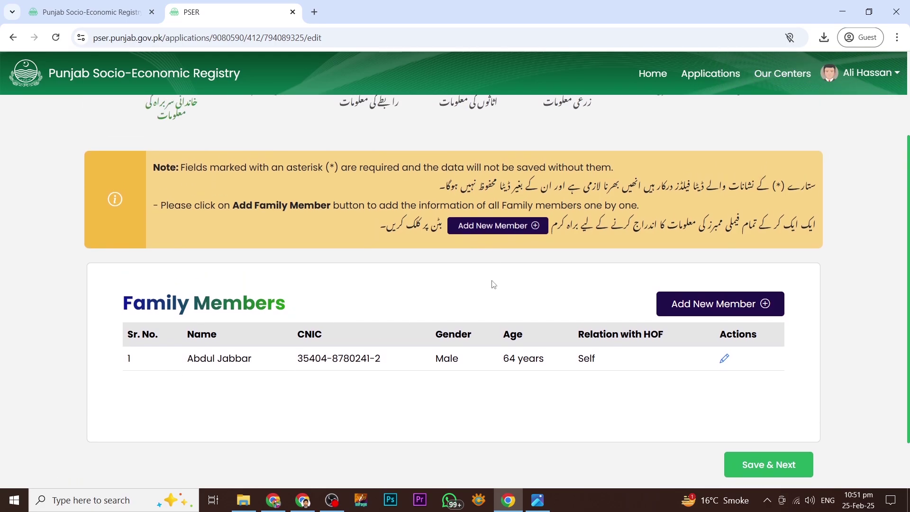
pyautogui.click(496, 227)
pyautogui.click(733, 307)
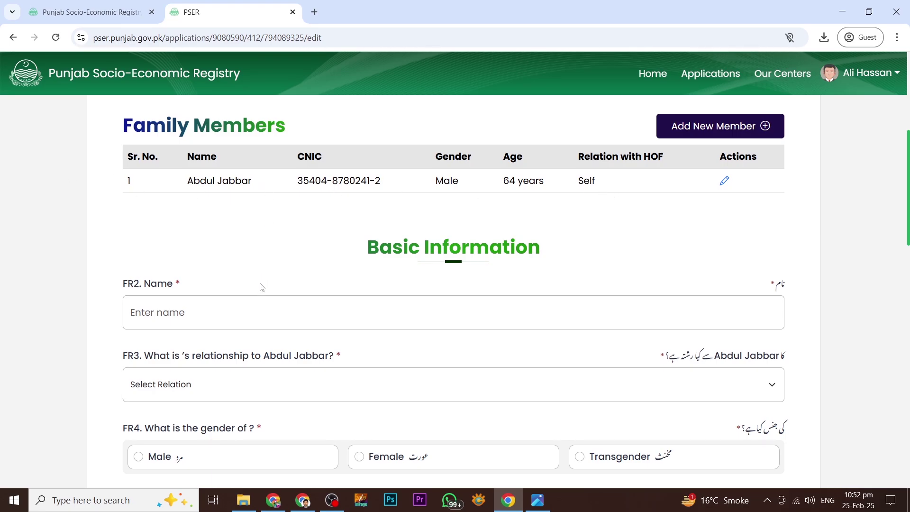
# - Enter the new member's full name, set relationship to Husband and gender to Female
pyautogui.click(245, 308)
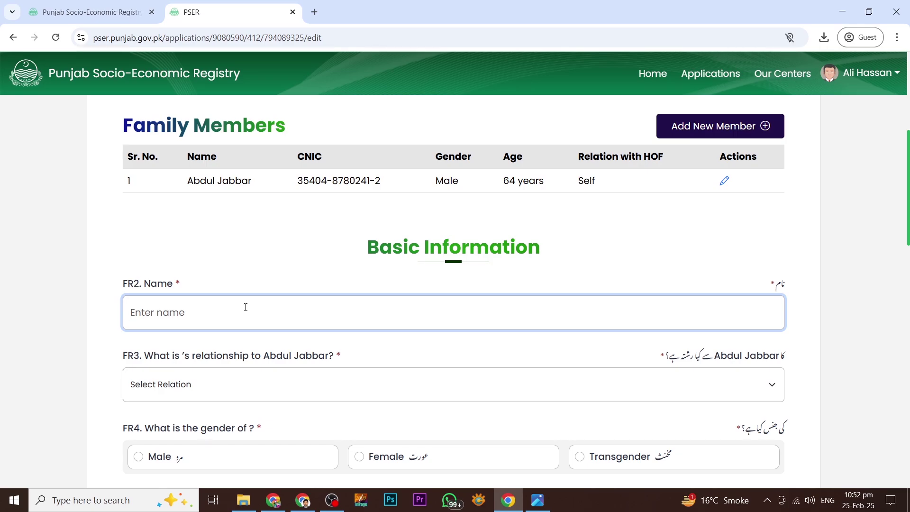
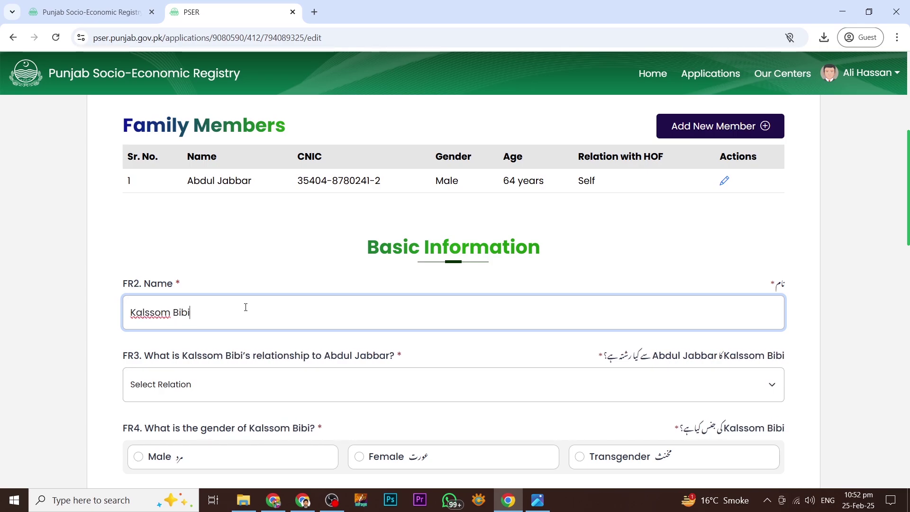
pyautogui.scroll(-2, 243, 308)
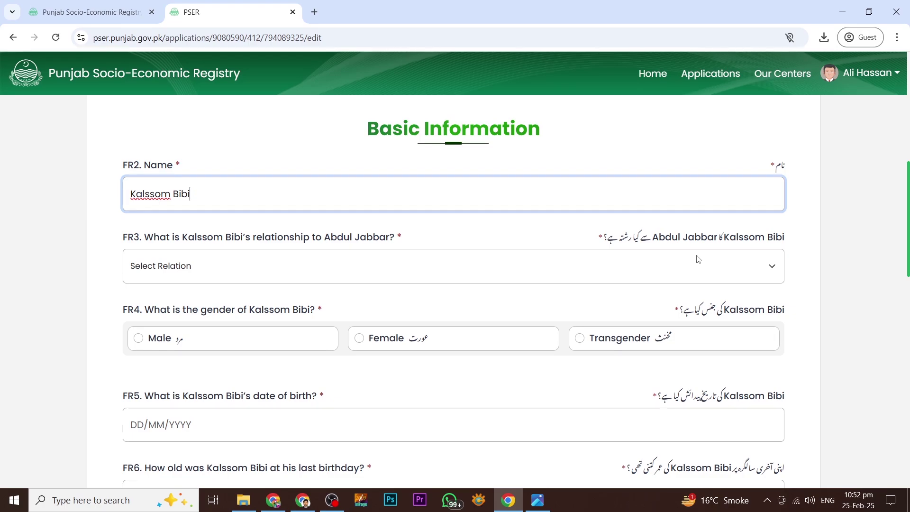
pyautogui.click(675, 267)
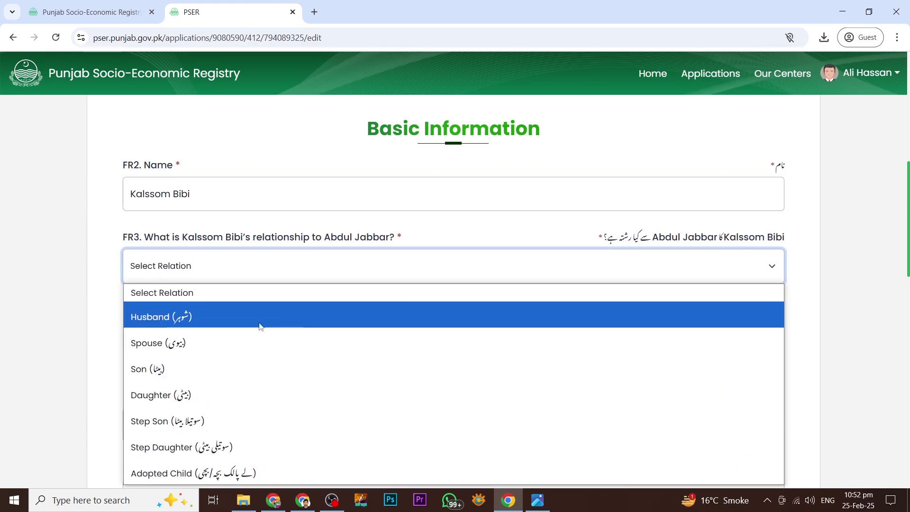
pyautogui.click(146, 317)
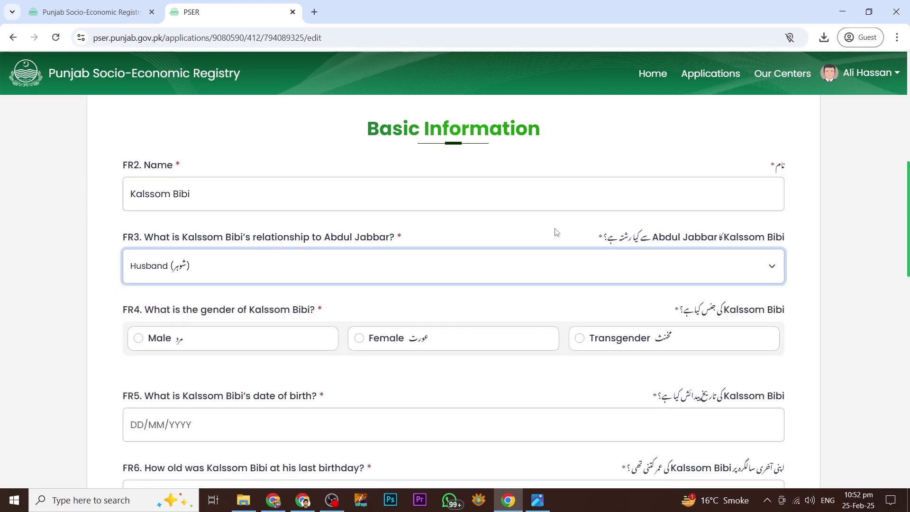
pyautogui.scroll(-1, 246, 275)
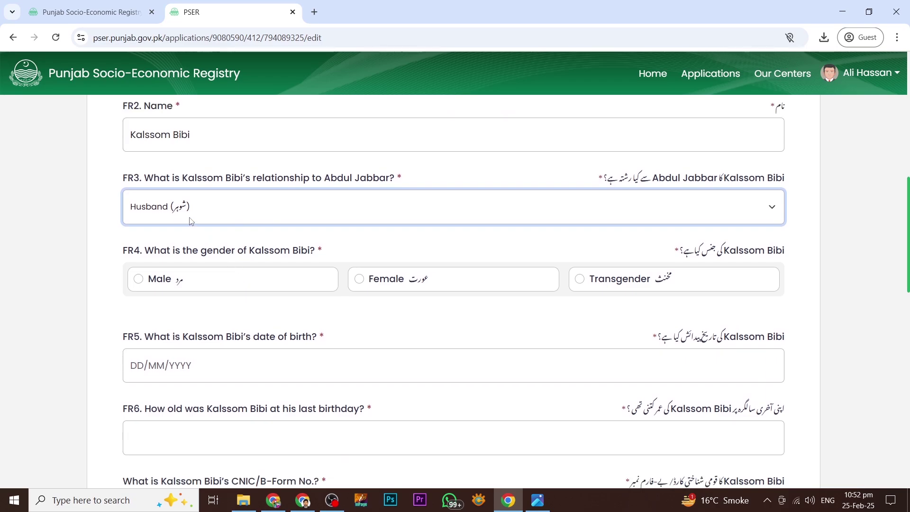
pyautogui.scroll(1, 246, 223)
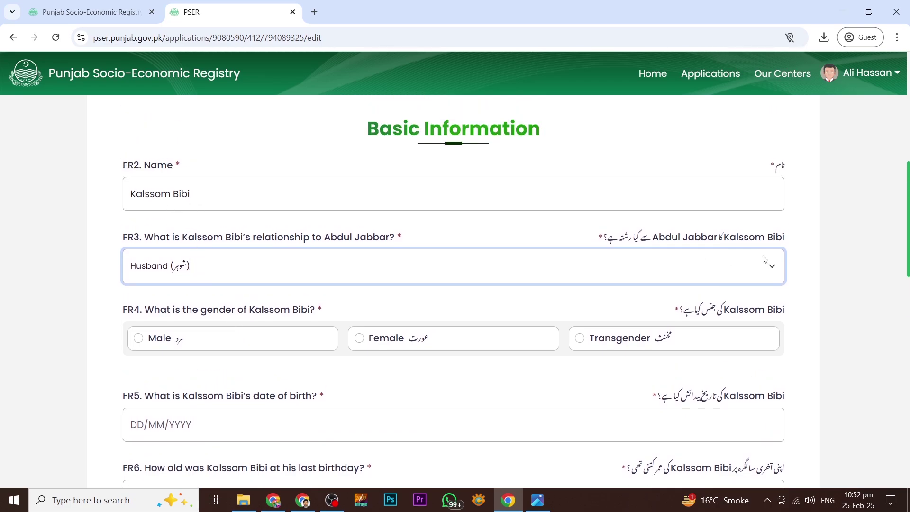
pyautogui.scroll(-1, 377, 260)
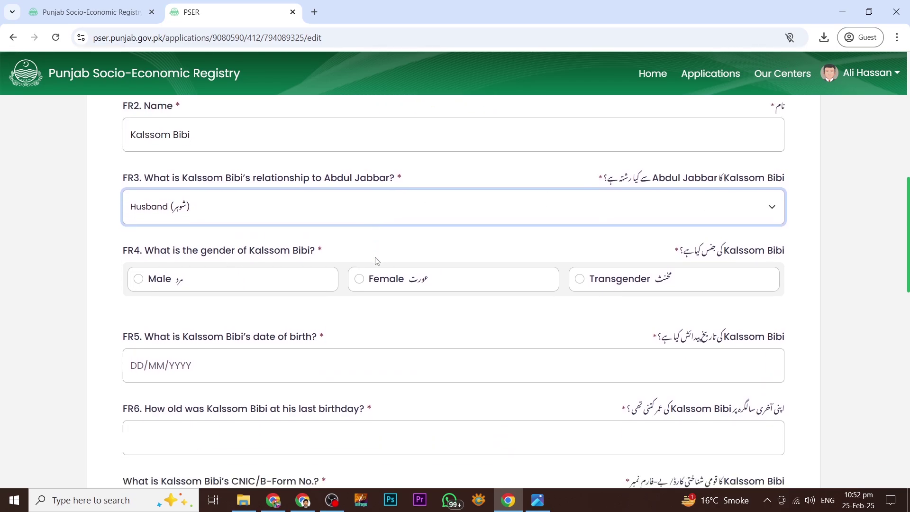
pyautogui.click(359, 279)
pyautogui.scroll(-1, 365, 300)
pyautogui.scroll(-1, 300, 299)
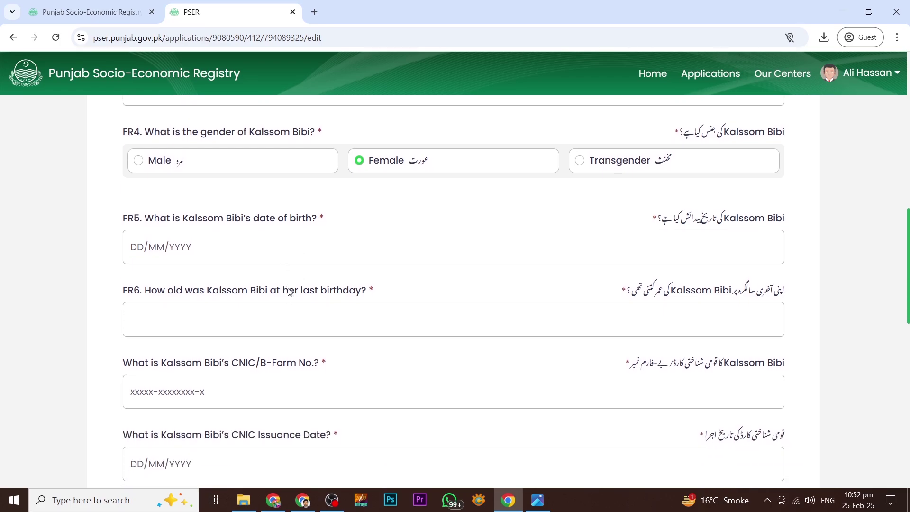
# - Pick her birth year, enter her CNIC number, and mark the CNIC valid for lifetime
pyautogui.click(319, 246)
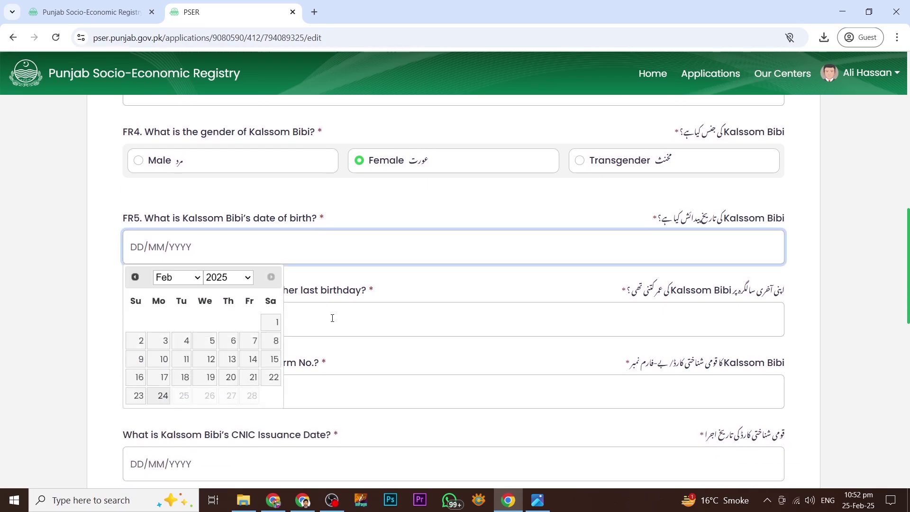
pyautogui.click(228, 277)
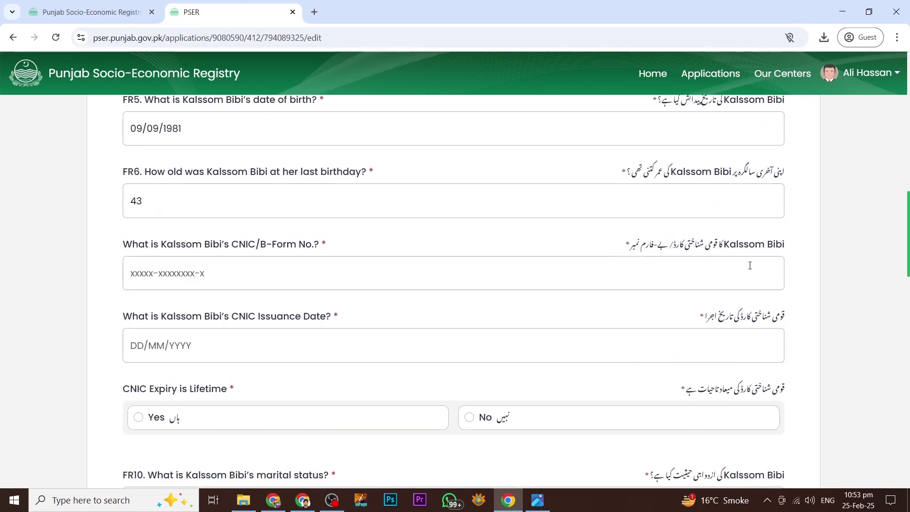
pyautogui.scroll(-1, 748, 261)
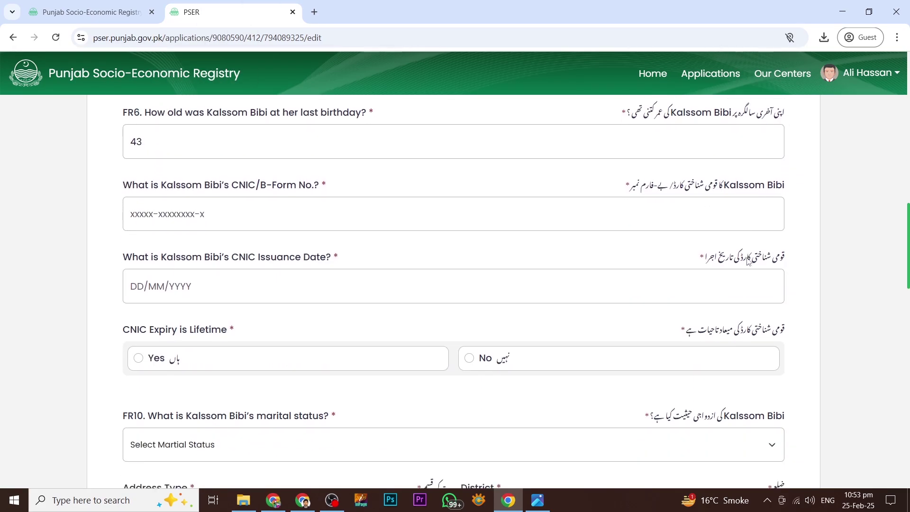
pyautogui.click(564, 211)
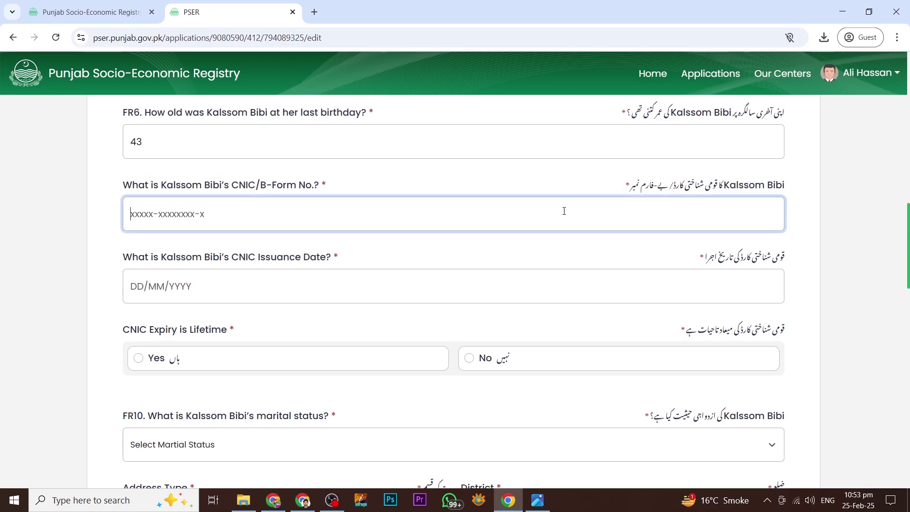
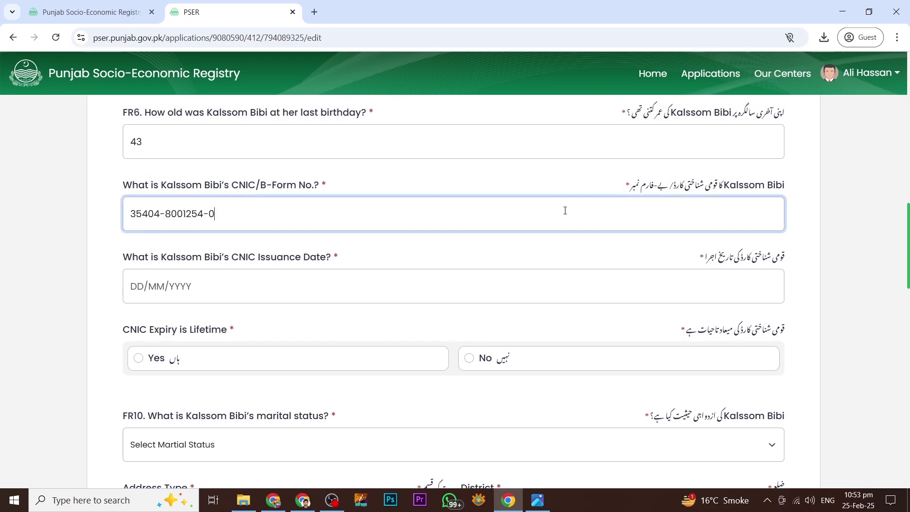
pyautogui.press('Tab')
pyautogui.scroll(-1, 525, 239)
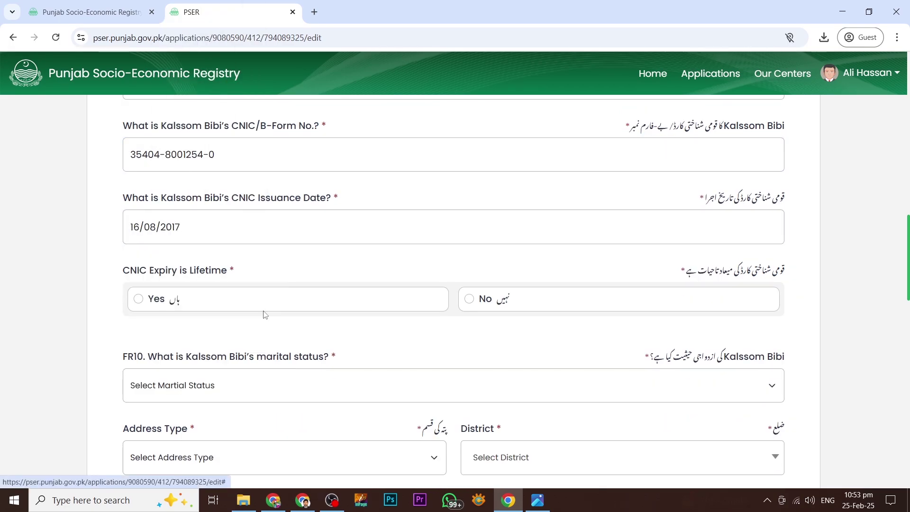
pyautogui.scroll(-1, 142, 227)
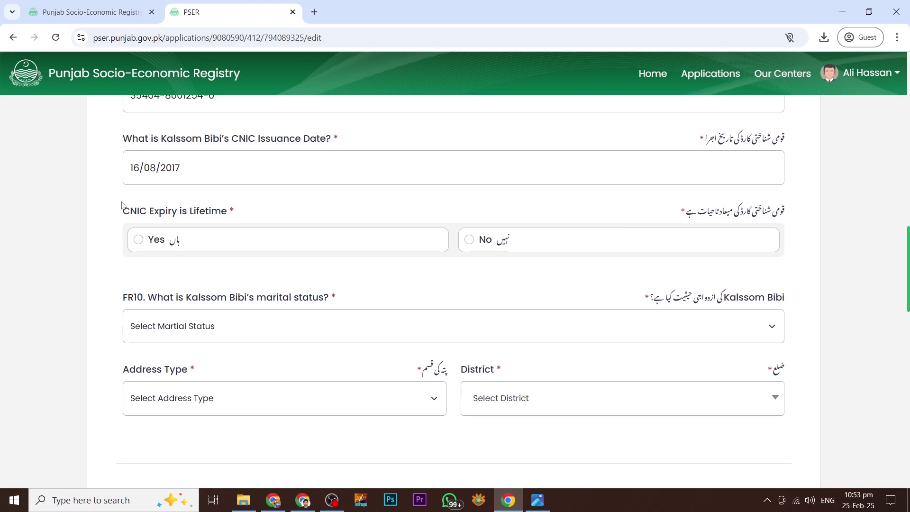
pyautogui.click(138, 240)
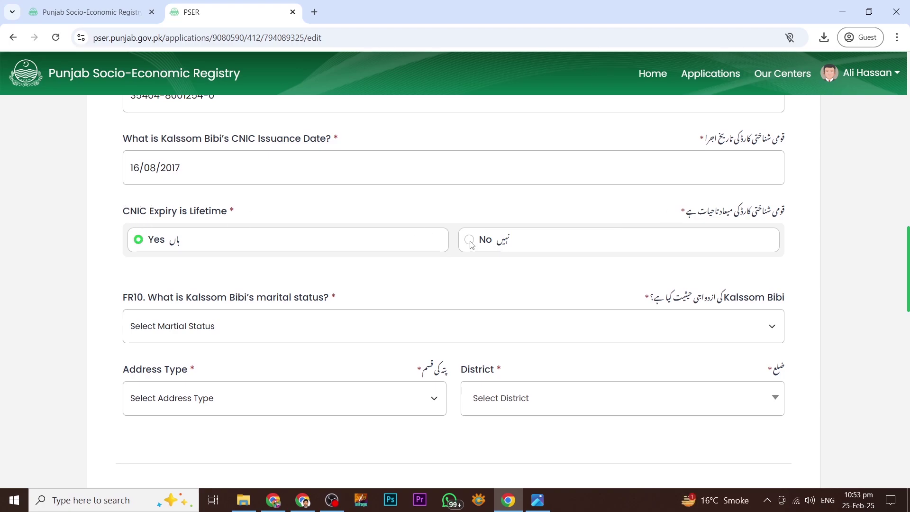
pyautogui.scroll(-1, 473, 258)
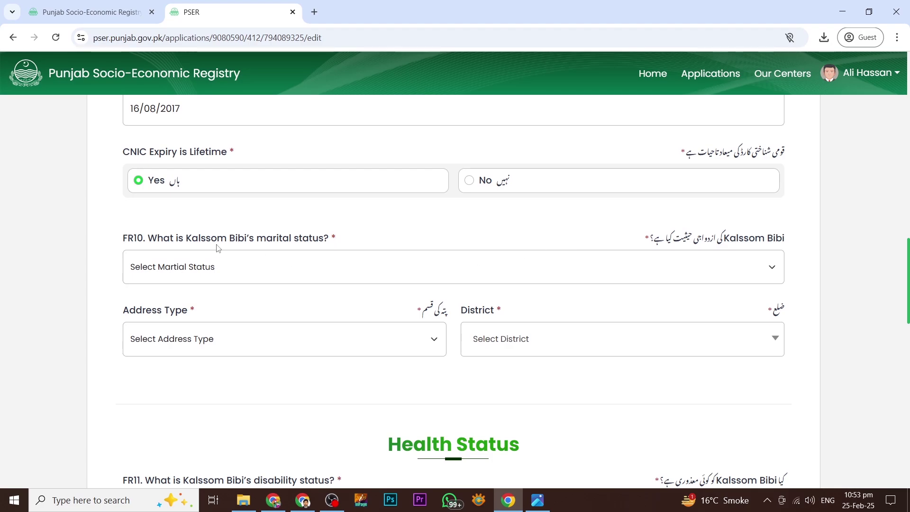
# - Set marital status to Married, address type to Current, and district to Sheikhupura
pyautogui.click(668, 273)
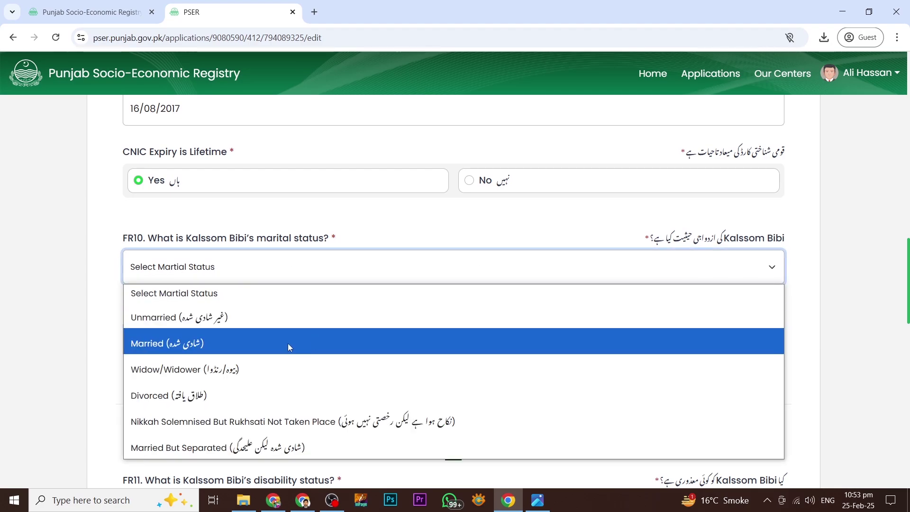
pyautogui.click(156, 346)
pyautogui.scroll(-2, 213, 273)
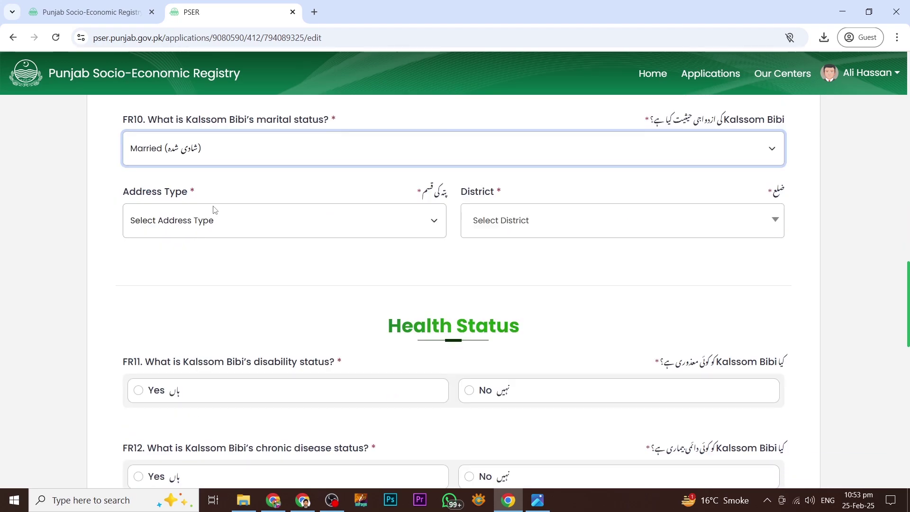
pyautogui.click(361, 232)
pyautogui.click(258, 263)
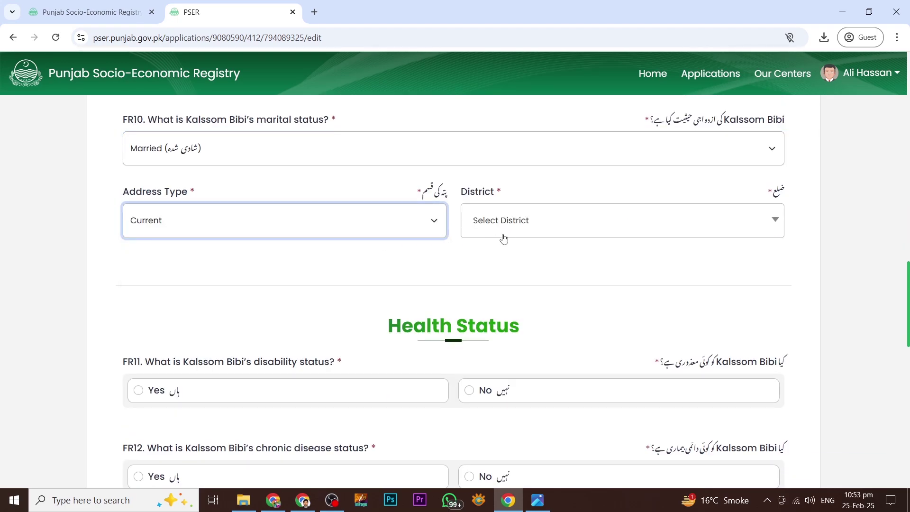
pyautogui.click(501, 237)
pyautogui.write('shei')
pyautogui.press('Return')
pyautogui.scroll(-3, 455, 245)
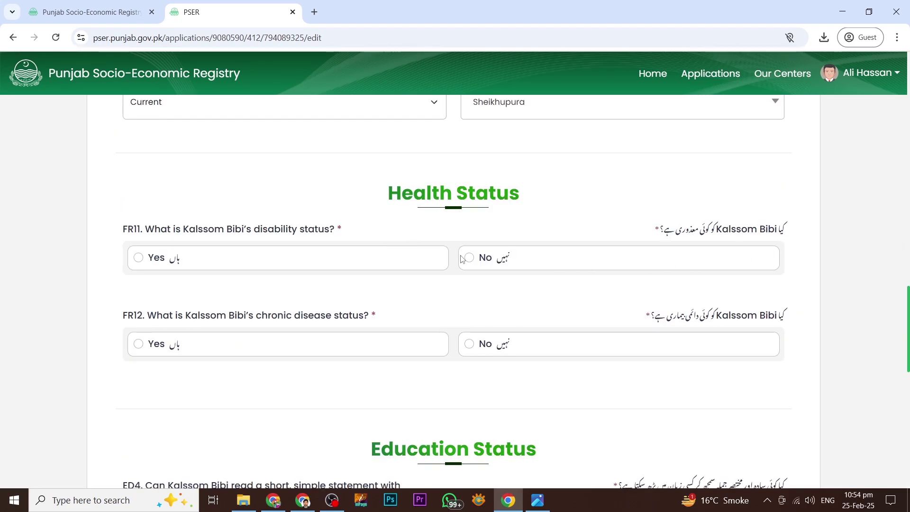
# - Answer No to disability and chronic disease, and set work status to Unemployed but Seeking Work
pyautogui.click(469, 257)
pyautogui.click(469, 343)
pyautogui.scroll(-3, 469, 343)
pyautogui.scroll(-6, 332, 284)
pyautogui.click(214, 226)
pyautogui.click(214, 303)
# - Save the second member and save the roster, moving on to Contact Information
pyautogui.click(780, 455)
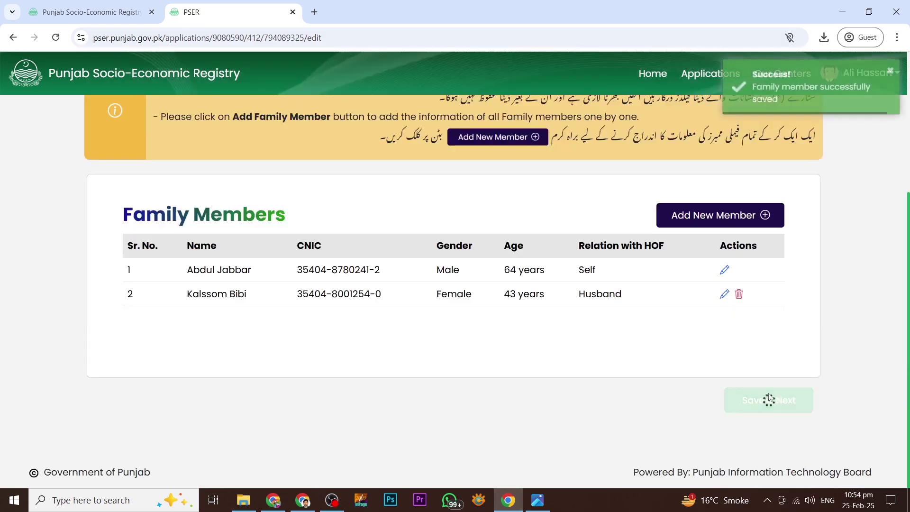
pyautogui.scroll(4, 440, 289)
pyautogui.scroll(-5, 440, 289)
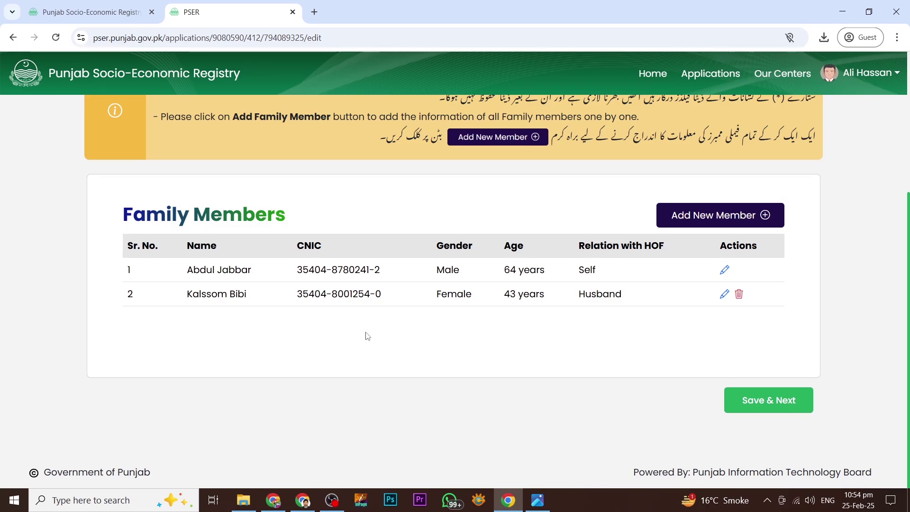
pyautogui.scroll(1, 554, 334)
pyautogui.scroll(3, 557, 338)
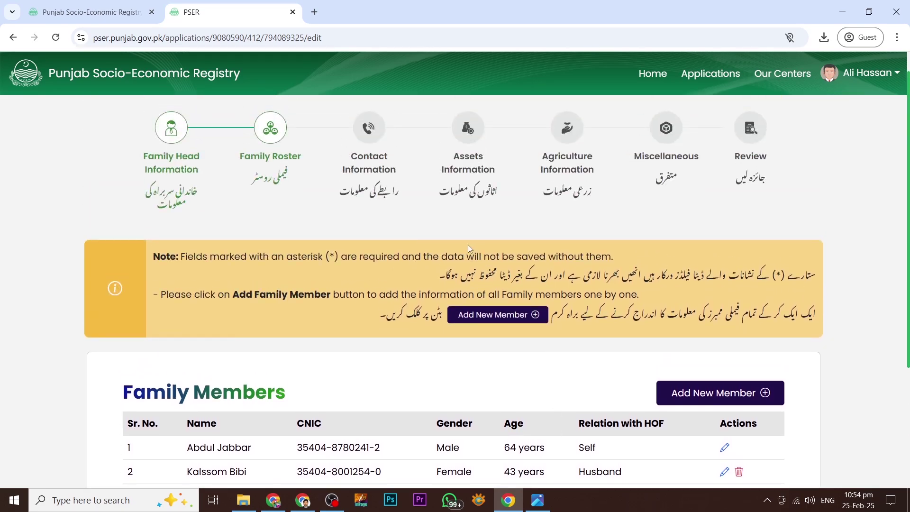
pyautogui.scroll(-4, 467, 245)
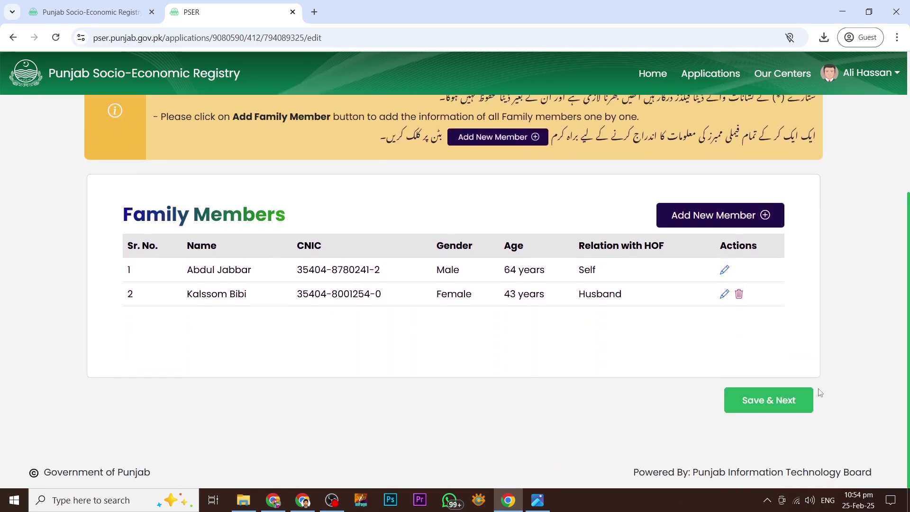
pyautogui.click(758, 404)
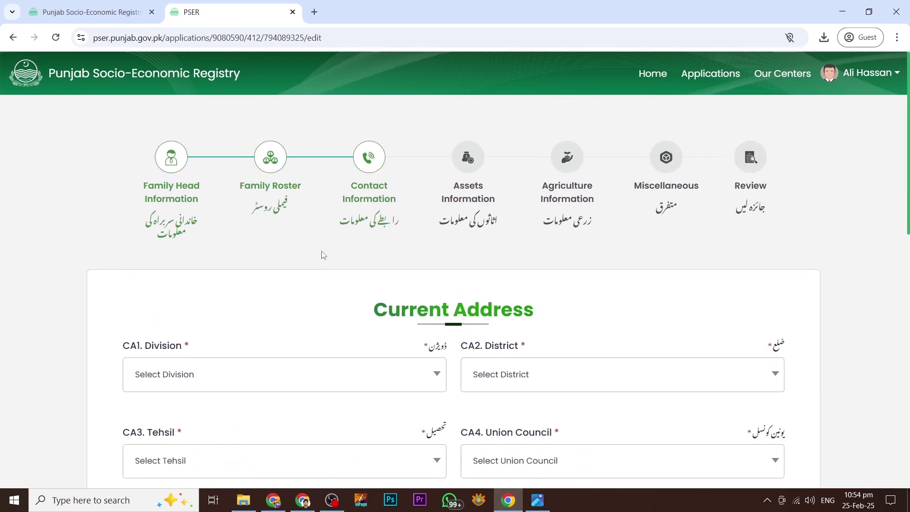
# - Choose Lahore division, Sheikhupura district and tehsil, and District Council, Sheikhupura union council
pyautogui.scroll(-3, 328, 254)
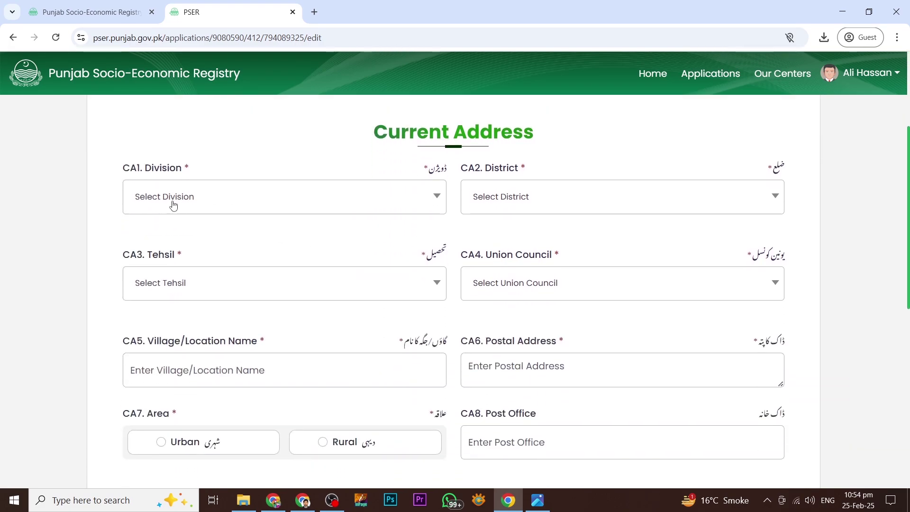
pyautogui.click(173, 204)
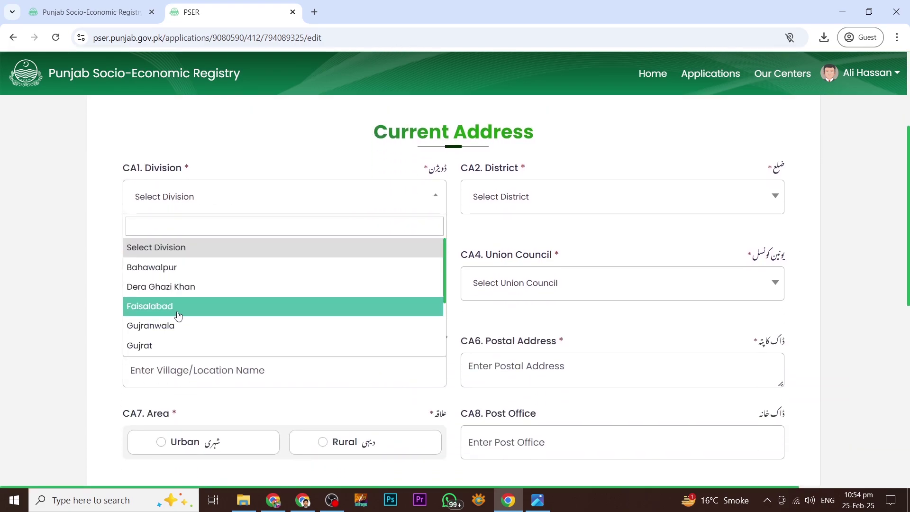
pyautogui.scroll(-3, 177, 314)
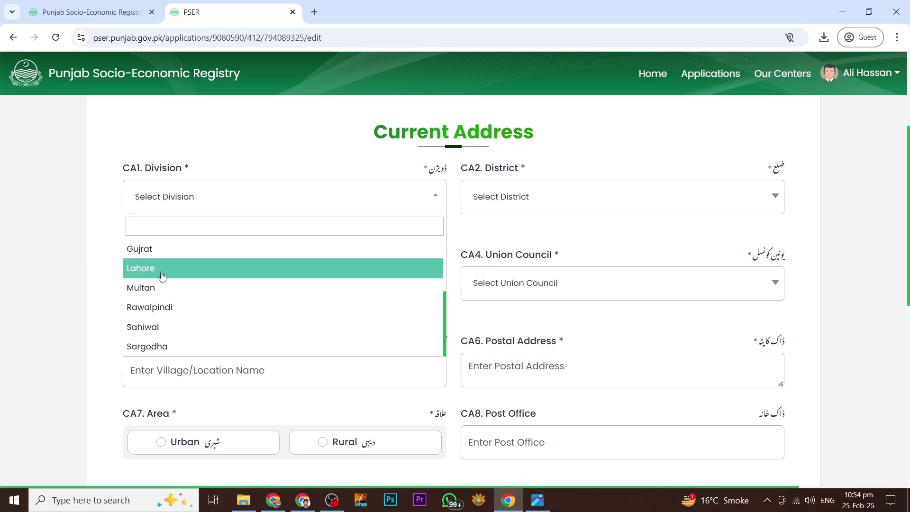
pyautogui.click(161, 276)
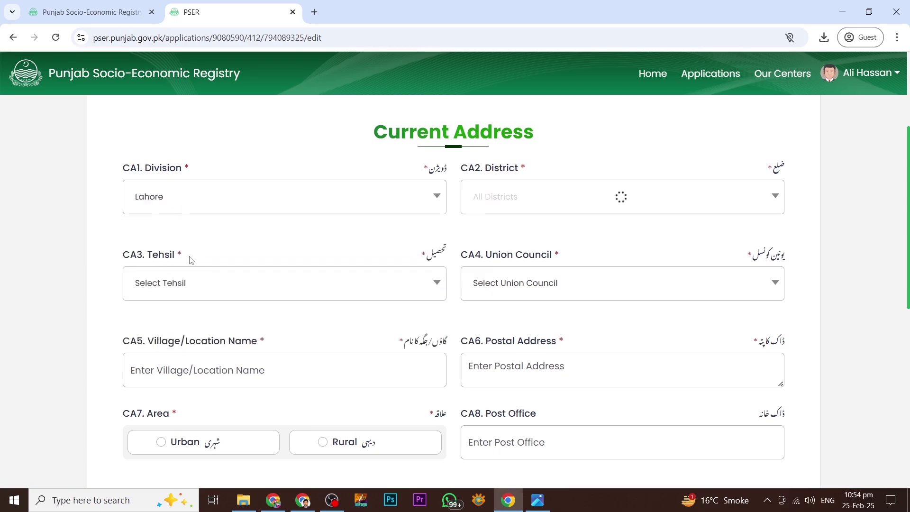
pyautogui.click(518, 200)
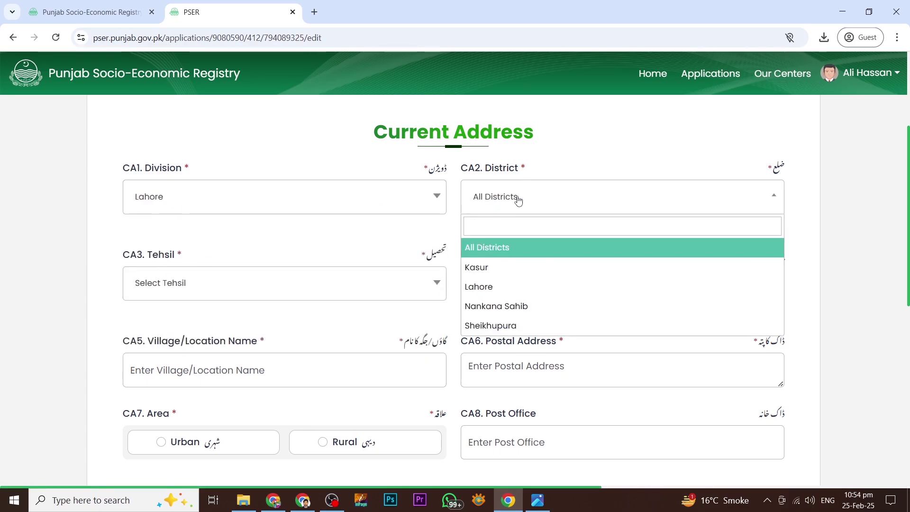
pyautogui.click(505, 323)
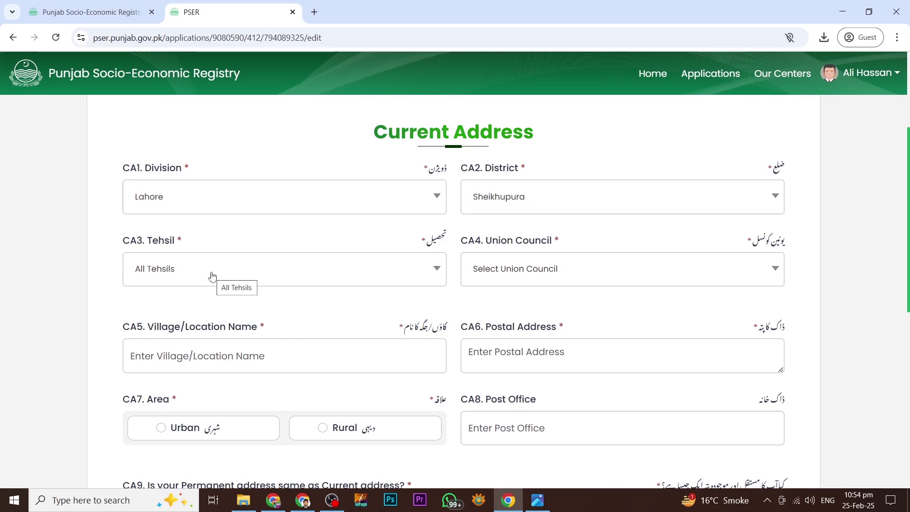
pyautogui.click(211, 274)
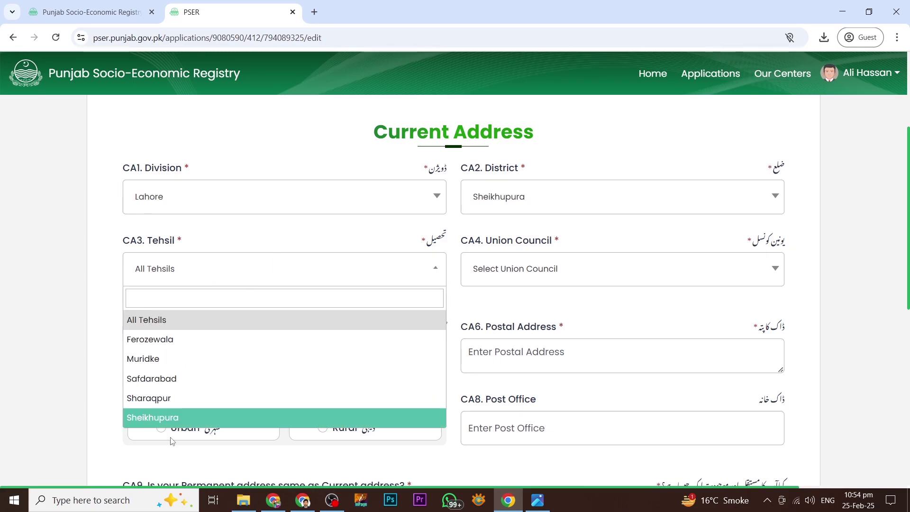
pyautogui.click(166, 418)
pyautogui.click(522, 268)
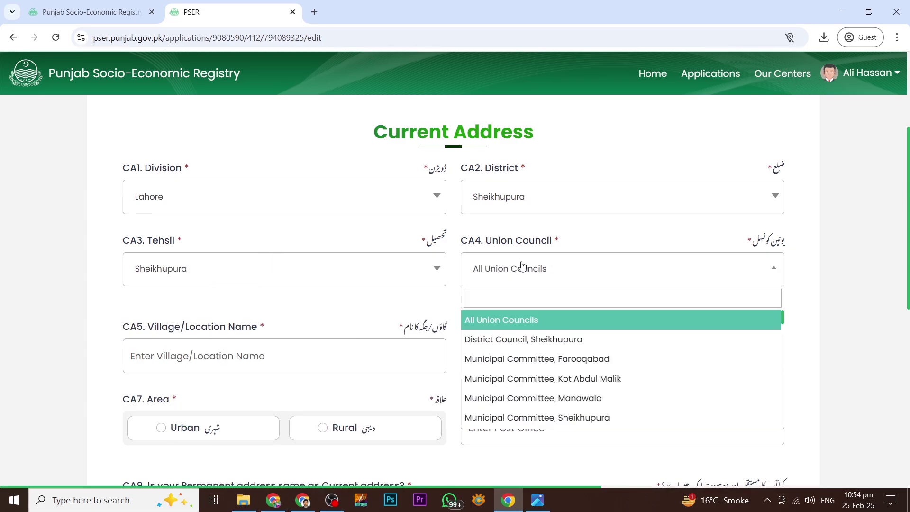
pyautogui.click(520, 339)
# - Enter the village/location name and the current postal address
pyautogui.scroll(-2, 237, 275)
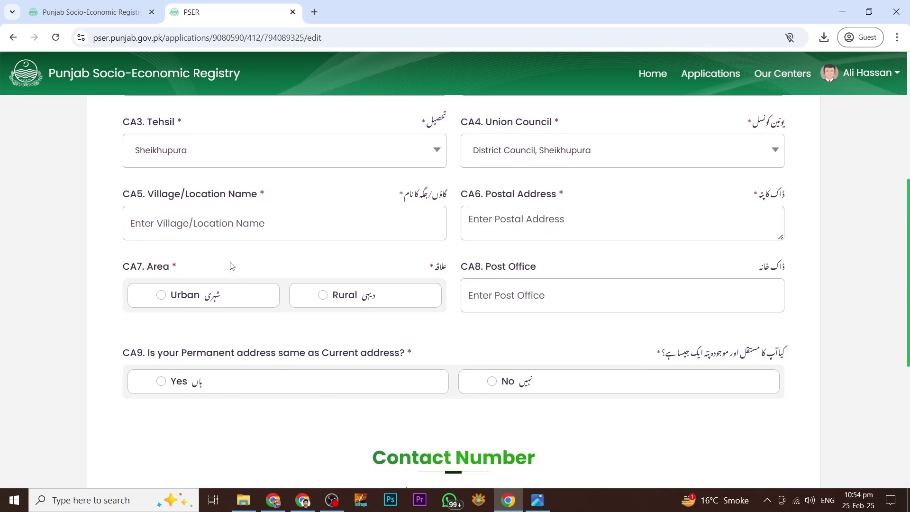
pyautogui.click(395, 227)
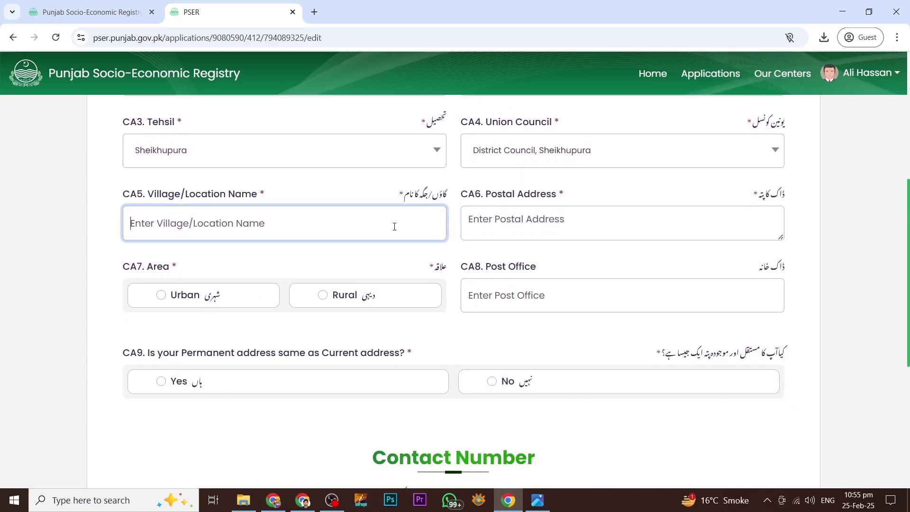
pyautogui.write('Housing')
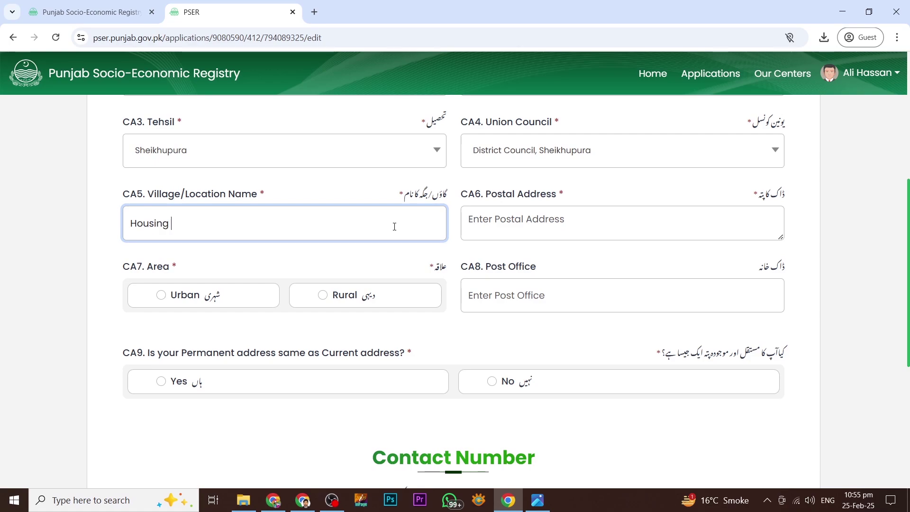
pyautogui.write(' Colony')
pyautogui.click(707, 227)
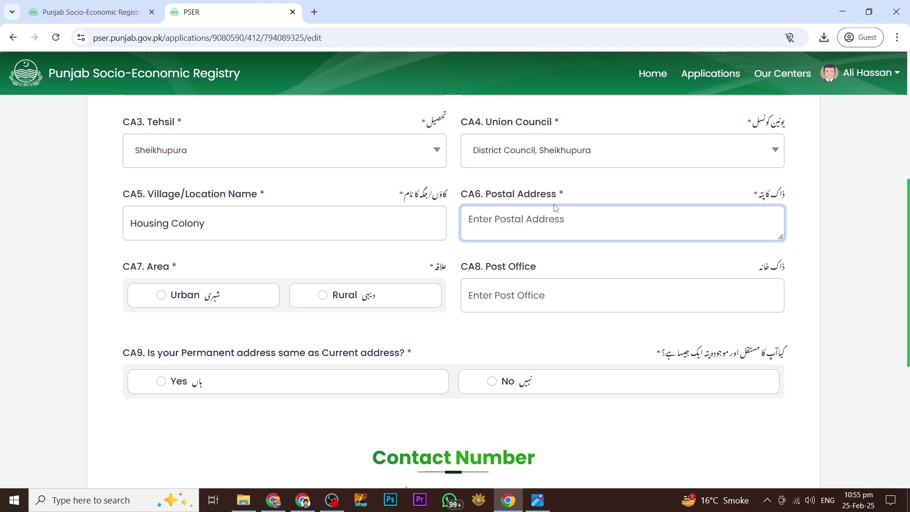
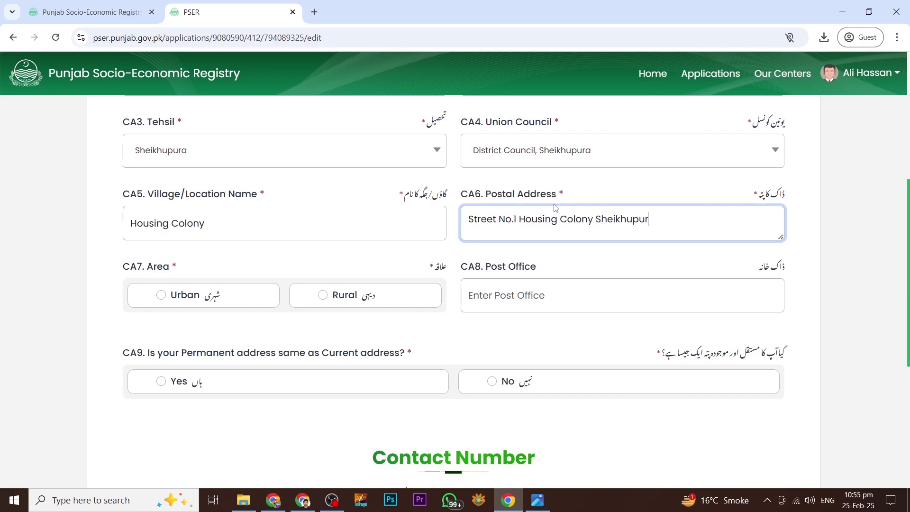
# - Mark the current address area Urban and the permanent address as same as current
pyautogui.click(161, 296)
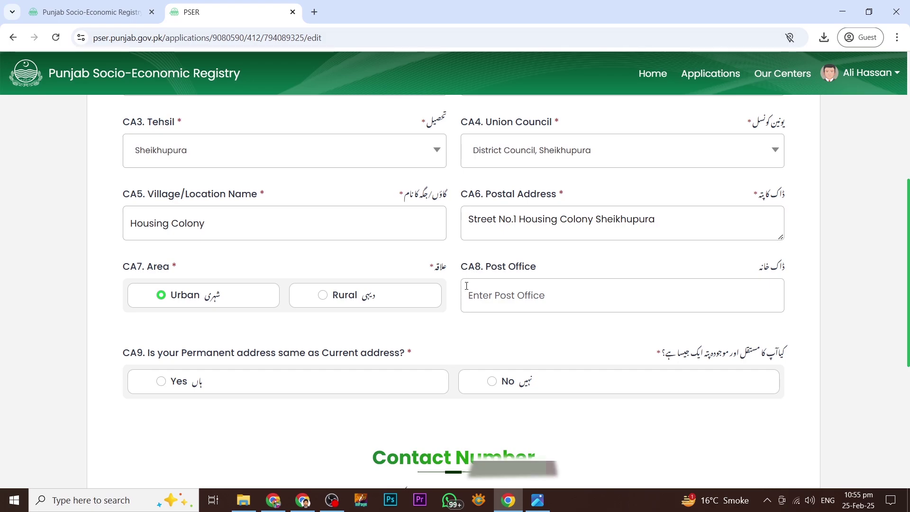
pyautogui.scroll(-1, 464, 290)
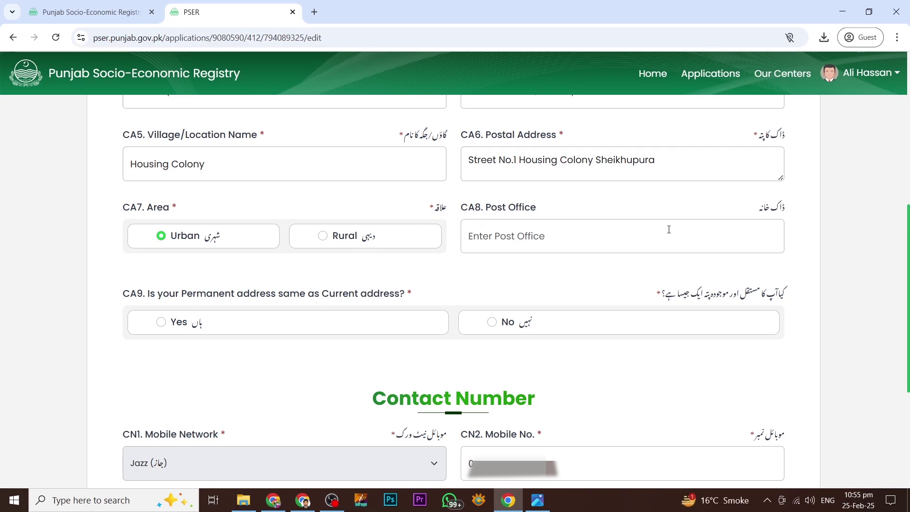
pyautogui.scroll(-1, 396, 299)
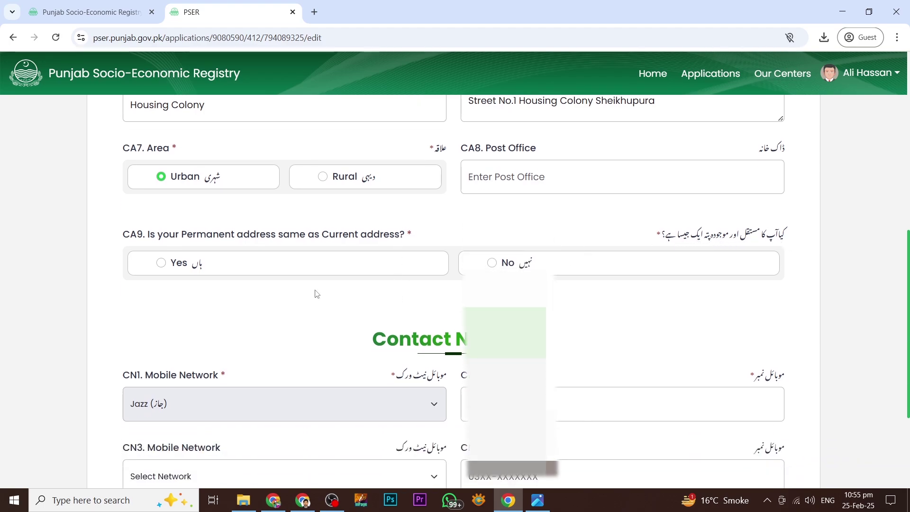
pyautogui.click(160, 267)
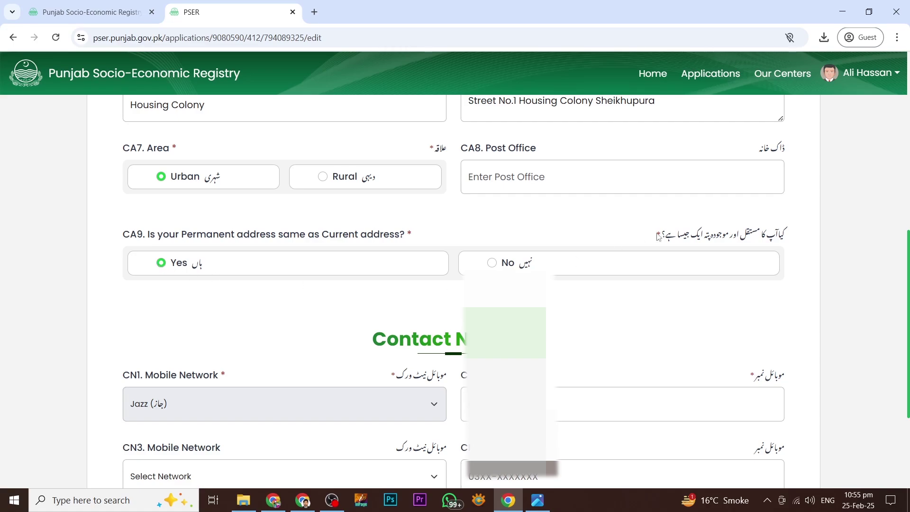
pyautogui.click(492, 263)
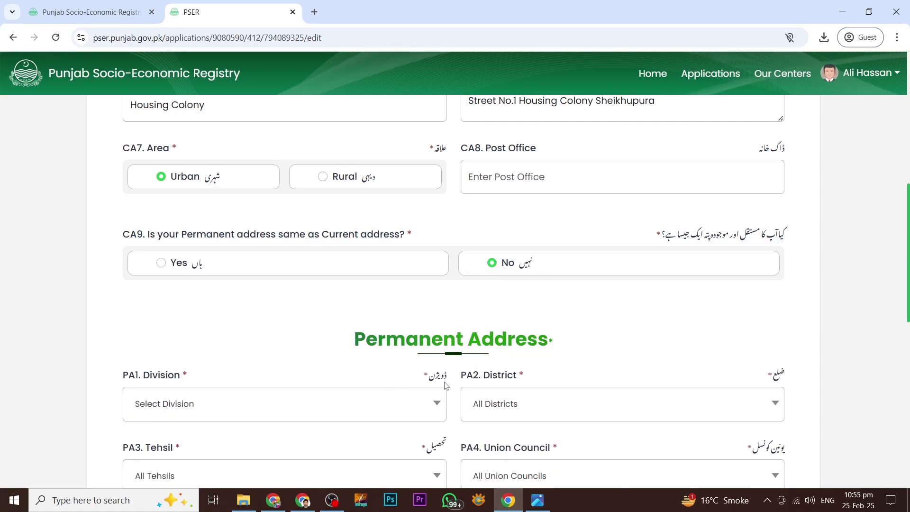
pyautogui.click(161, 263)
# - Leave the second mobile network unselected in the Contact Number section
pyautogui.scroll(-4, 294, 263)
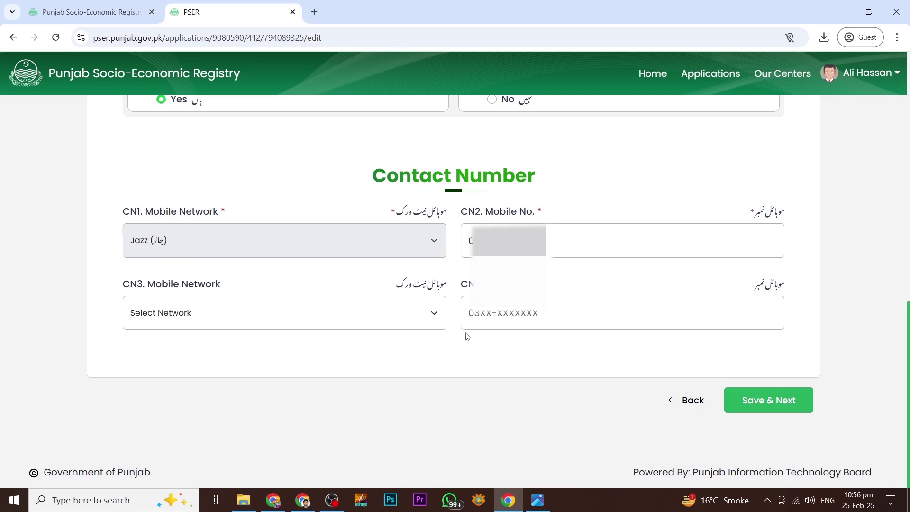
pyautogui.click(397, 319)
pyautogui.click(385, 312)
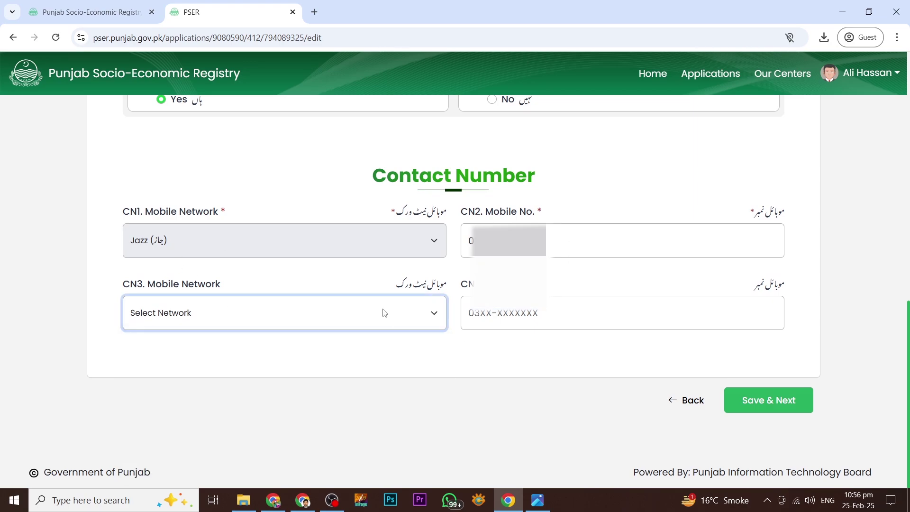
pyautogui.click(487, 357)
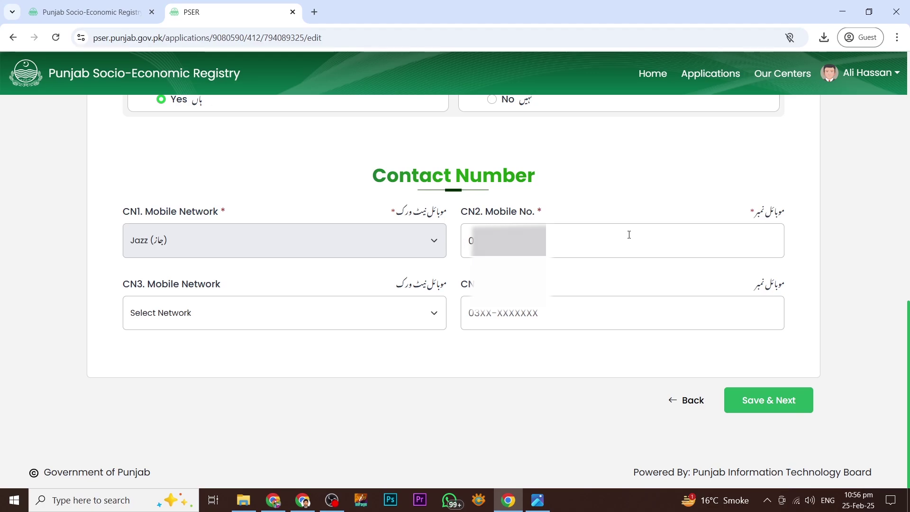
# - Save contact details, then set dwelling to Owner Occupied (Not Self-Hired) with Burned Bricks/Blocks walls
pyautogui.click(777, 403)
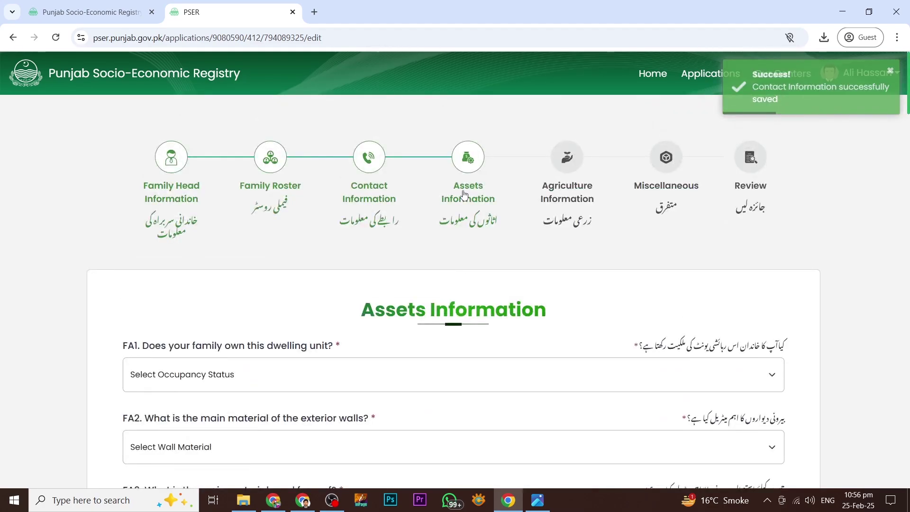
pyautogui.scroll(-2, 478, 205)
pyautogui.scroll(-1, 523, 142)
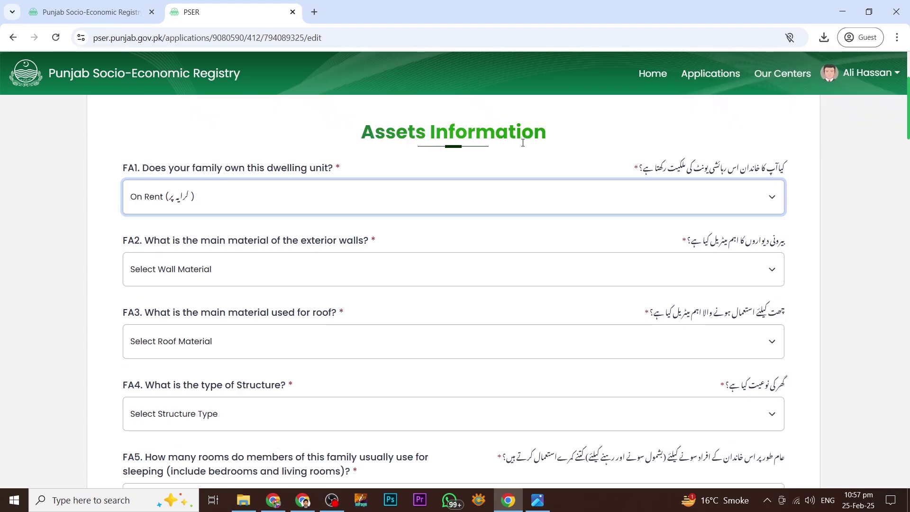
pyautogui.click(766, 196)
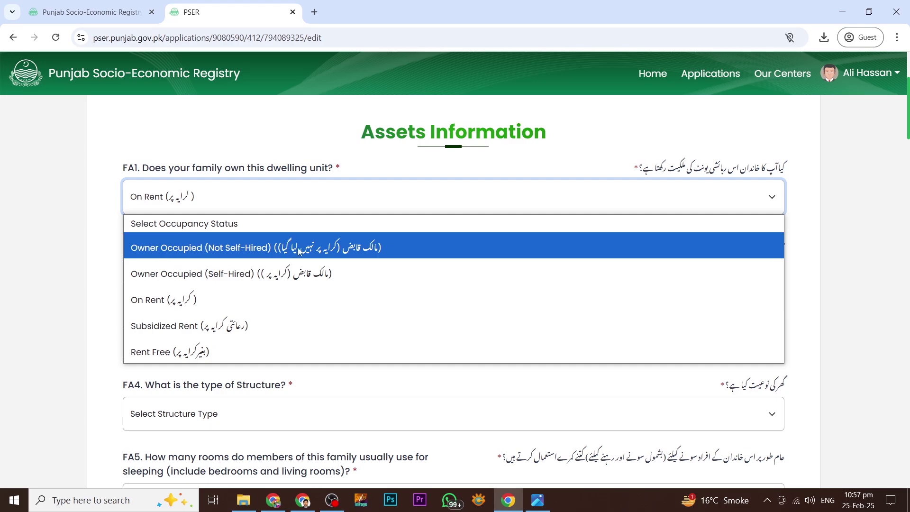
pyautogui.click(330, 252)
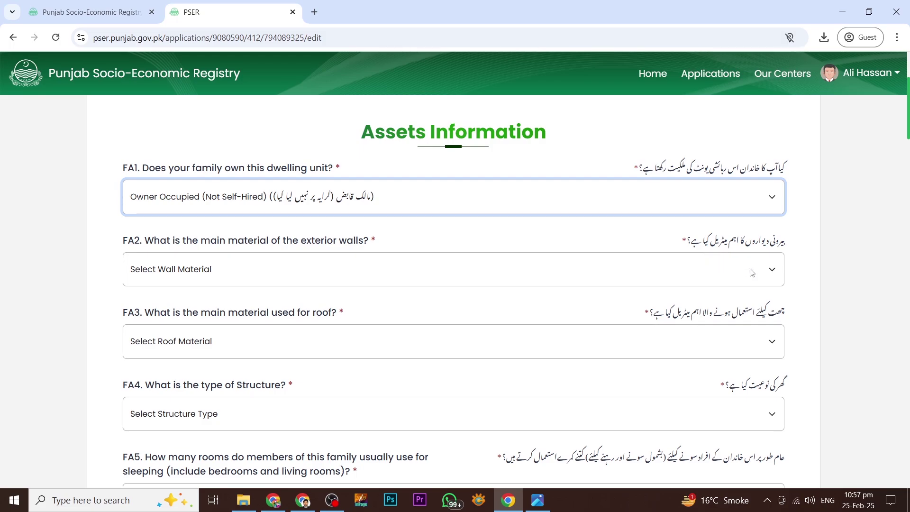
pyautogui.click(730, 279)
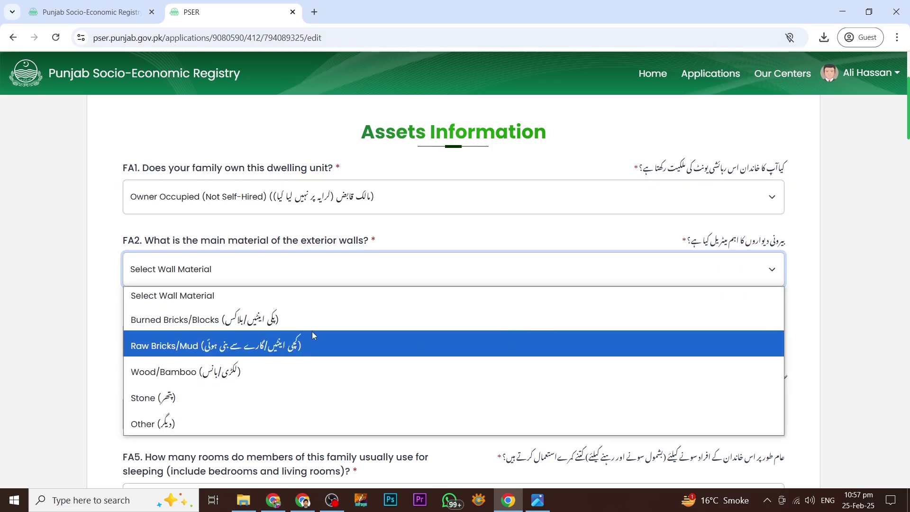
pyautogui.click(165, 321)
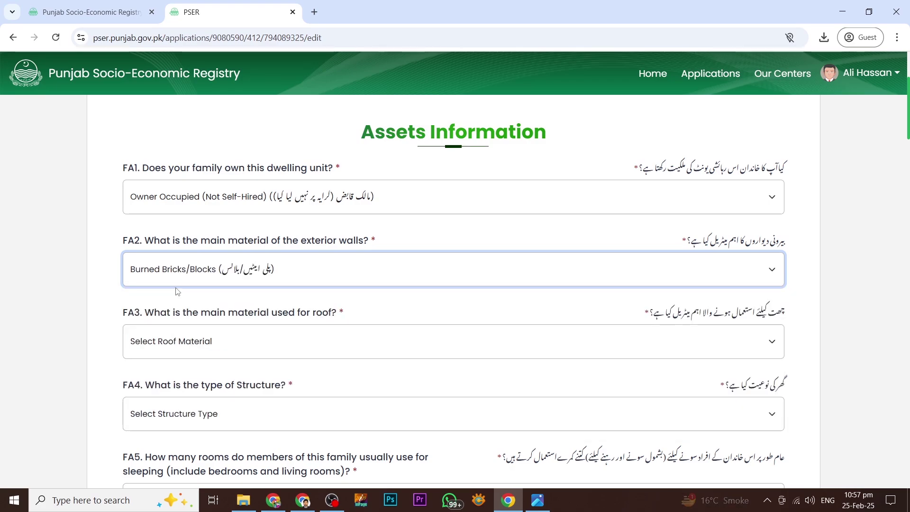
# - Set roof to RCC/RBC, structure type to Residential, and sleeping rooms to 2
pyautogui.scroll(-1, 112, 269)
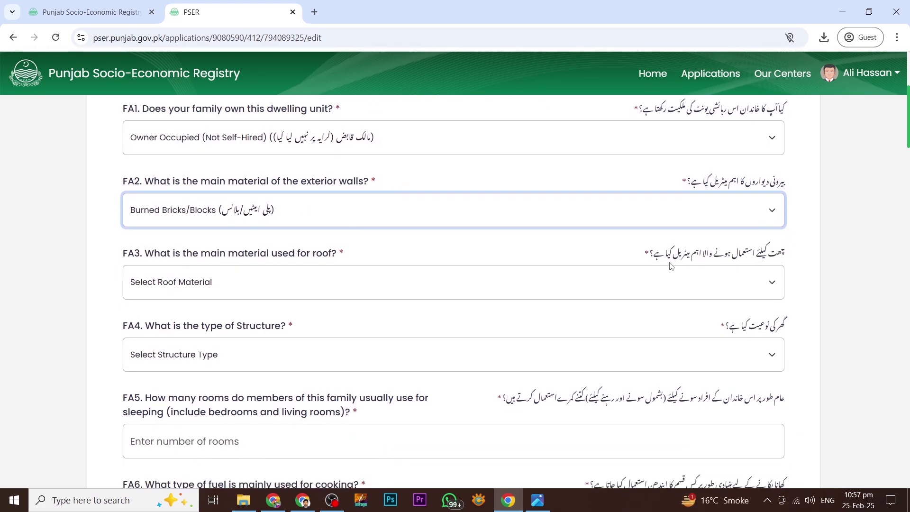
pyautogui.click(673, 280)
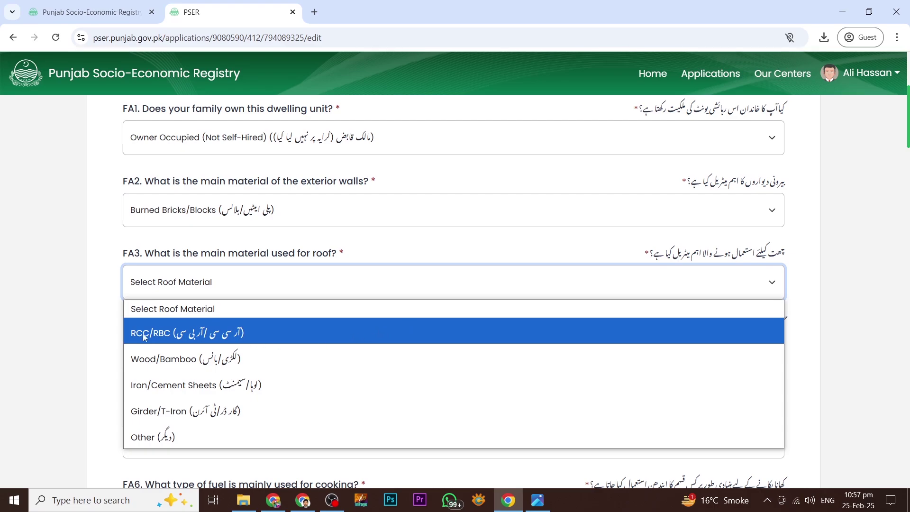
pyautogui.click(158, 335)
pyautogui.scroll(-2, 843, 238)
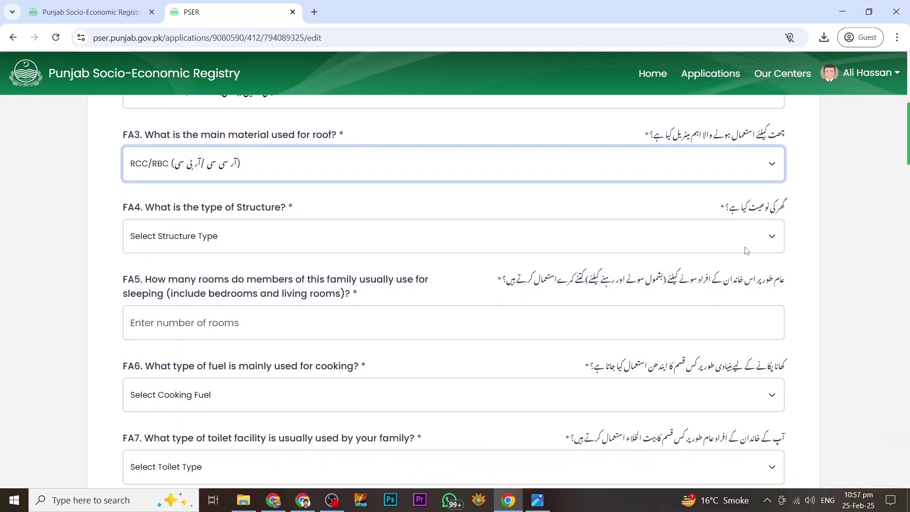
pyautogui.click(766, 237)
pyautogui.click(192, 286)
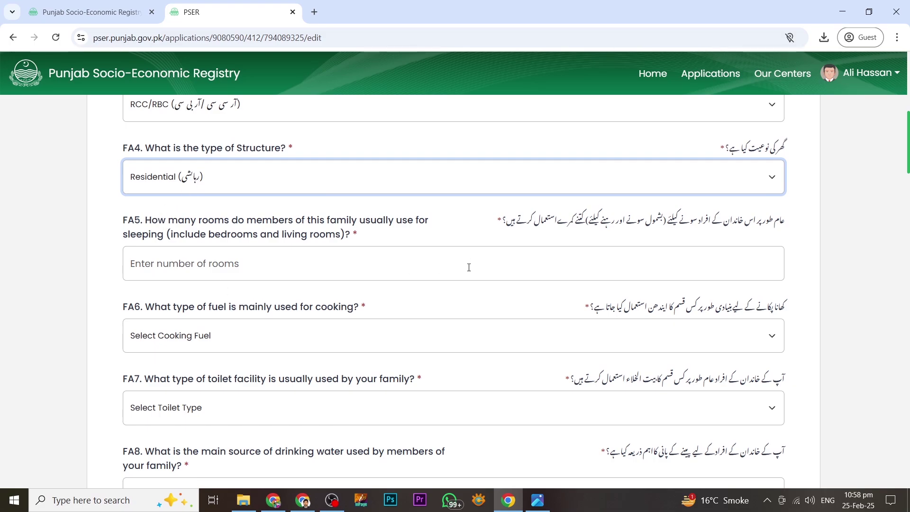
pyautogui.click(695, 259)
pyautogui.write('2')
# - Choose Gas cooking fuel, Dry Raised Latrine toilet, and Hand Pump drinking water
pyautogui.scroll(-2, 296, 243)
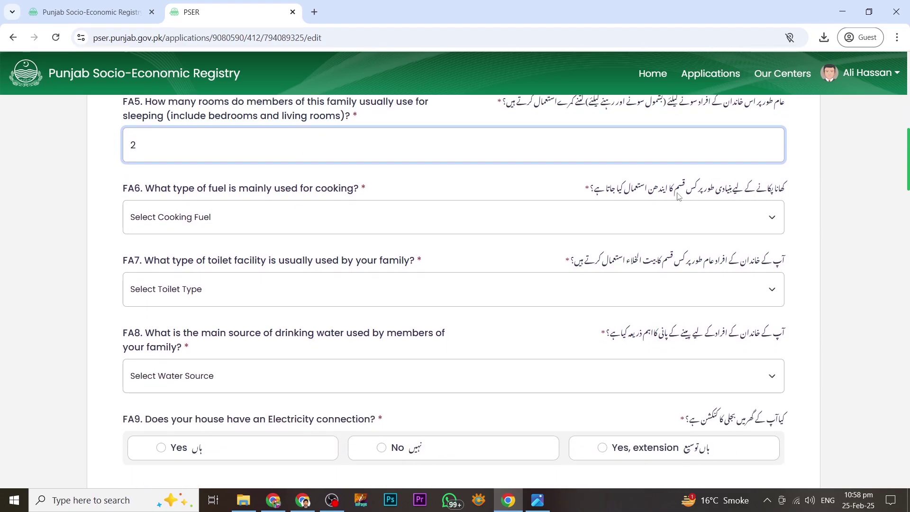
pyautogui.click(709, 227)
pyautogui.click(147, 290)
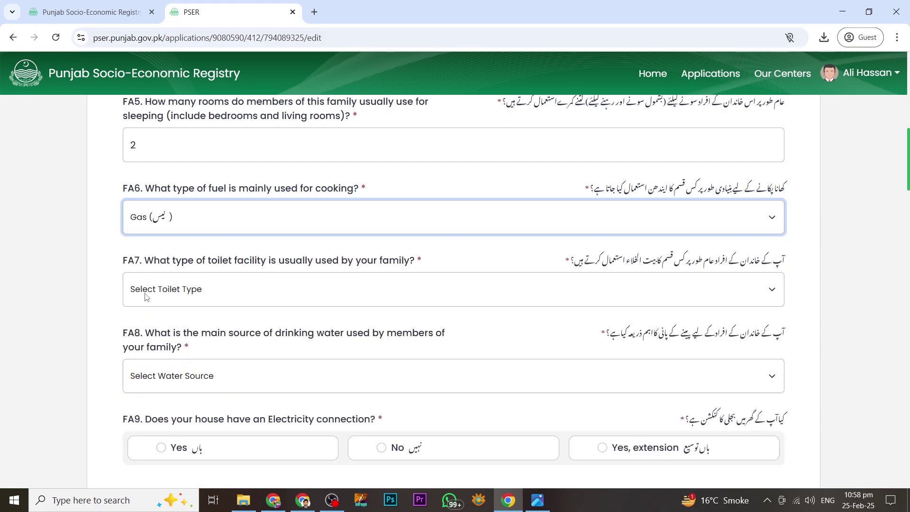
pyautogui.scroll(-1, 776, 214)
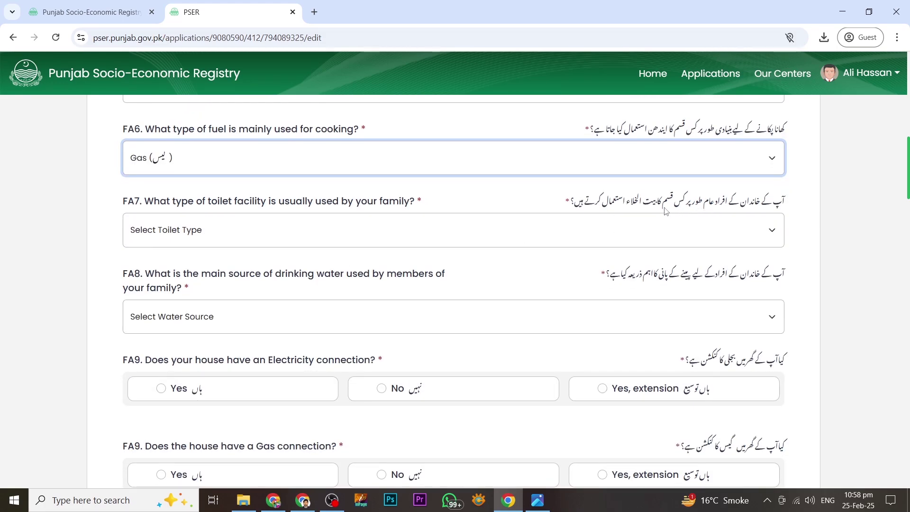
pyautogui.click(659, 233)
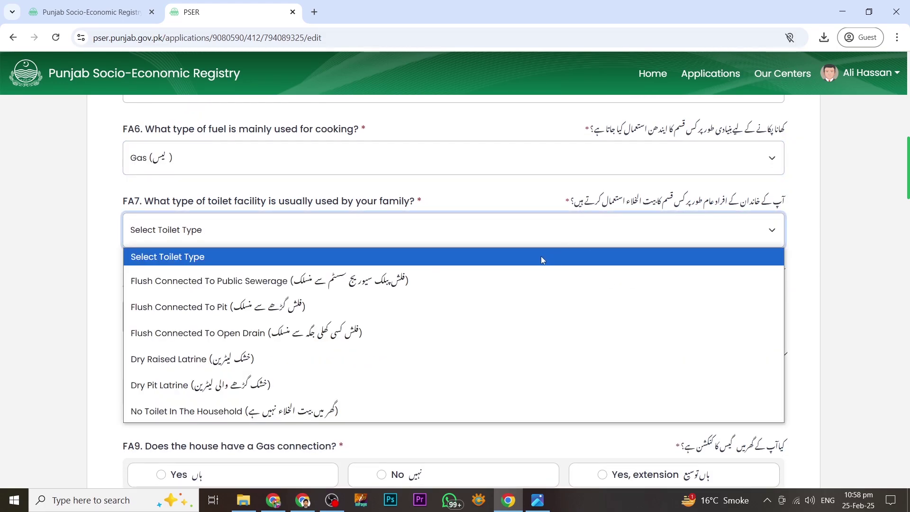
pyautogui.click(545, 355)
pyautogui.scroll(-1, 698, 223)
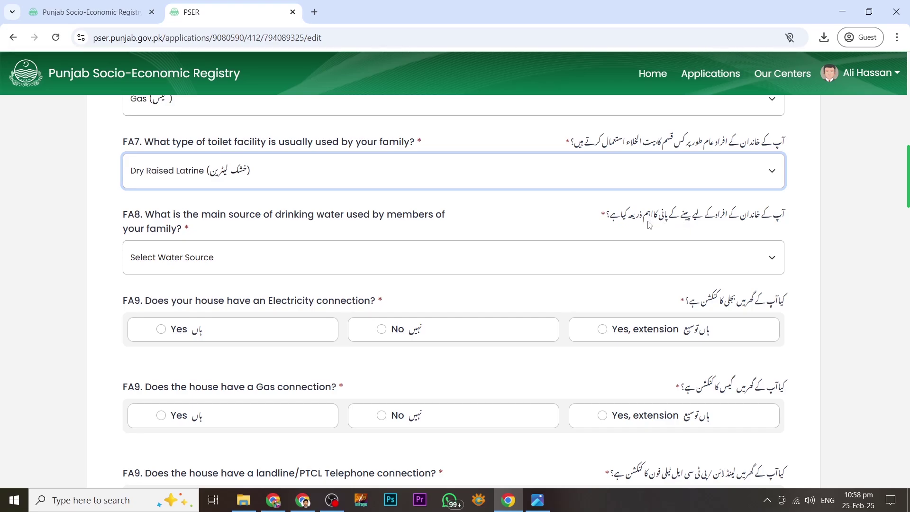
pyautogui.click(598, 258)
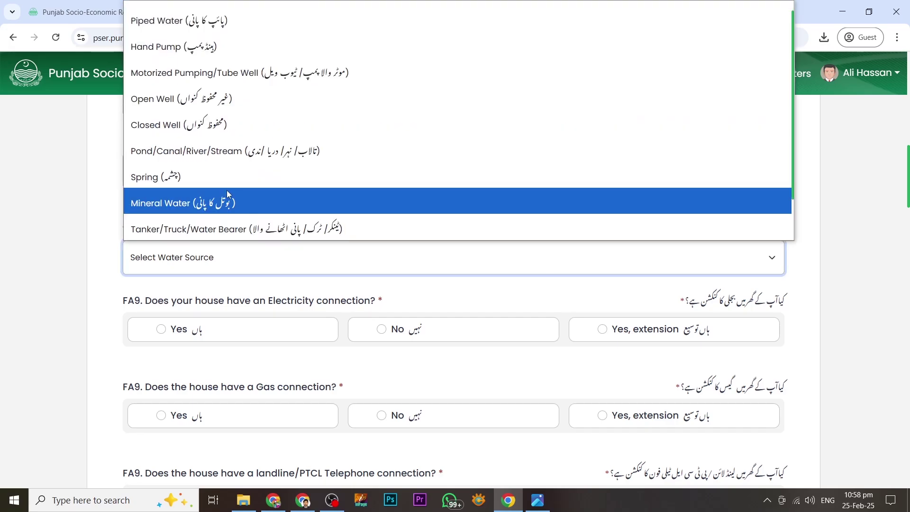
pyautogui.click(735, 42)
pyautogui.scroll(-2, 738, 199)
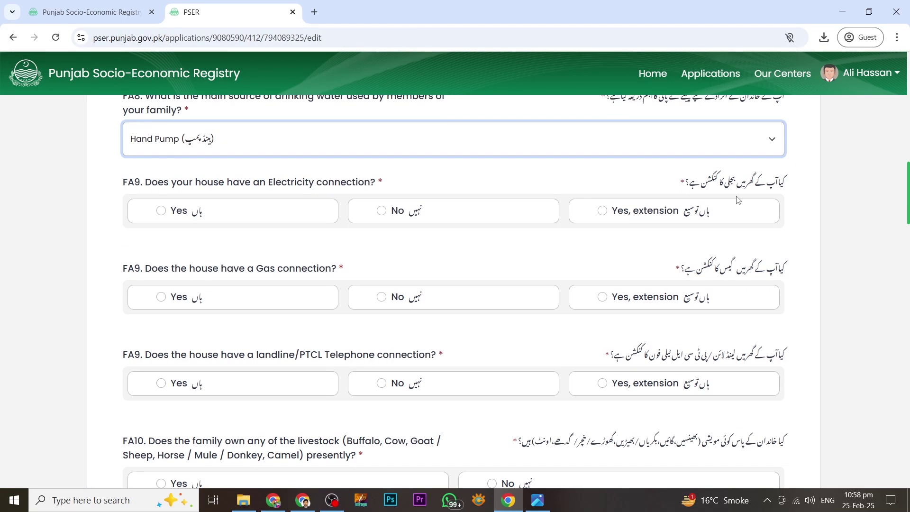
# - Answer the electricity, gas, landline and livestock questions, with No for landline and livestock
pyautogui.click(244, 210)
pyautogui.scroll(-1, 246, 210)
pyautogui.click(161, 244)
pyautogui.scroll(-1, 161, 246)
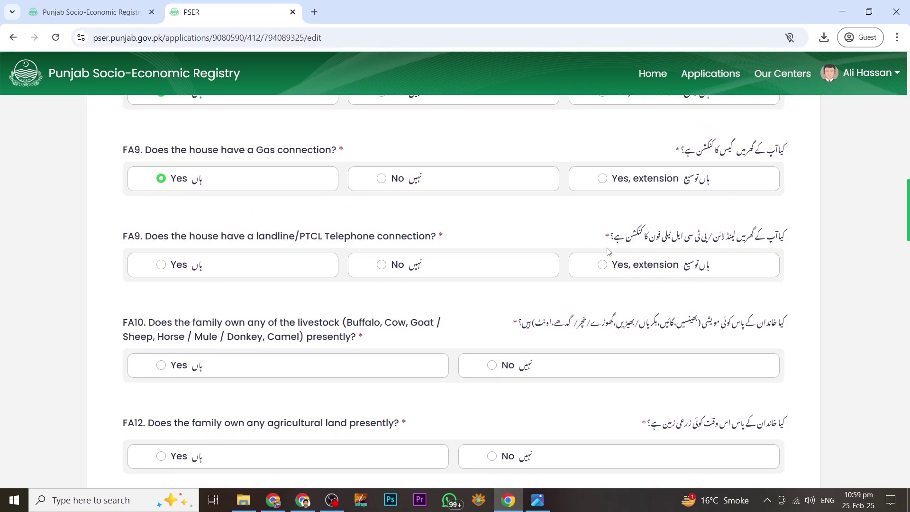
pyautogui.click(381, 265)
pyautogui.scroll(-2, 382, 265)
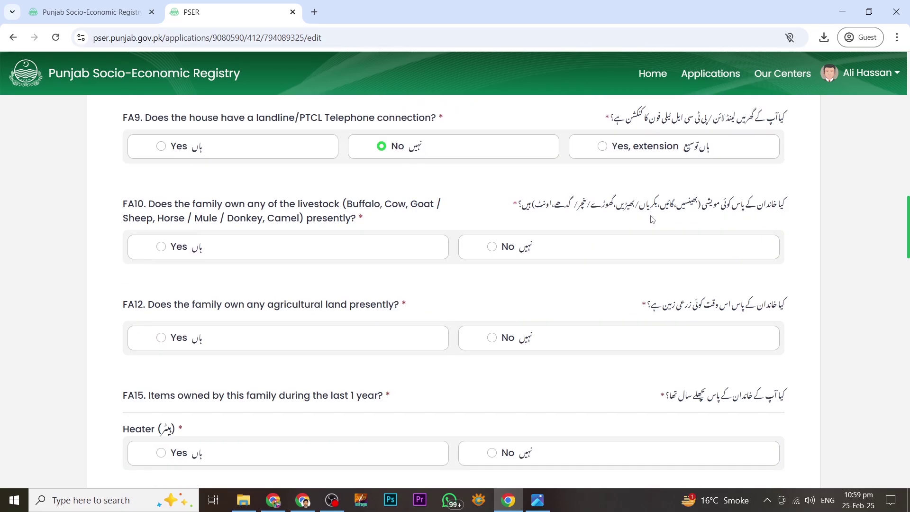
pyautogui.click(493, 246)
pyautogui.scroll(-2, 641, 198)
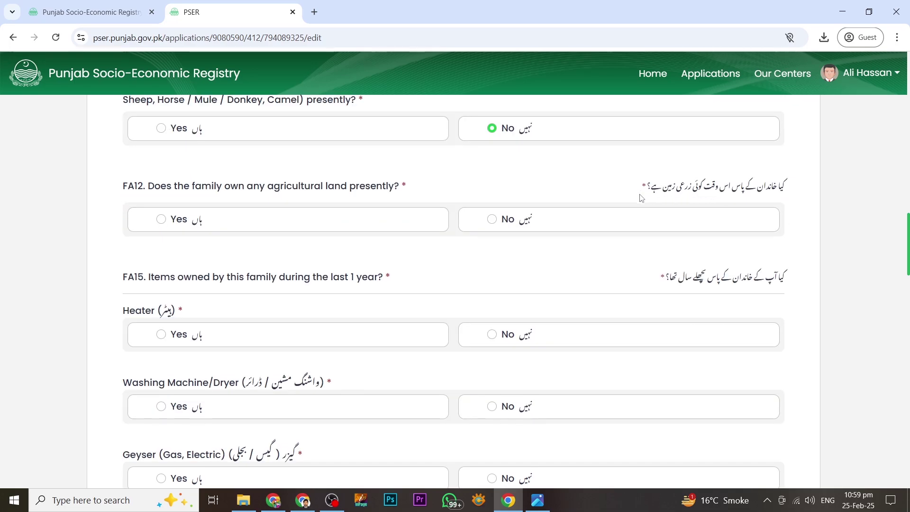
pyautogui.scroll(-1, 662, 308)
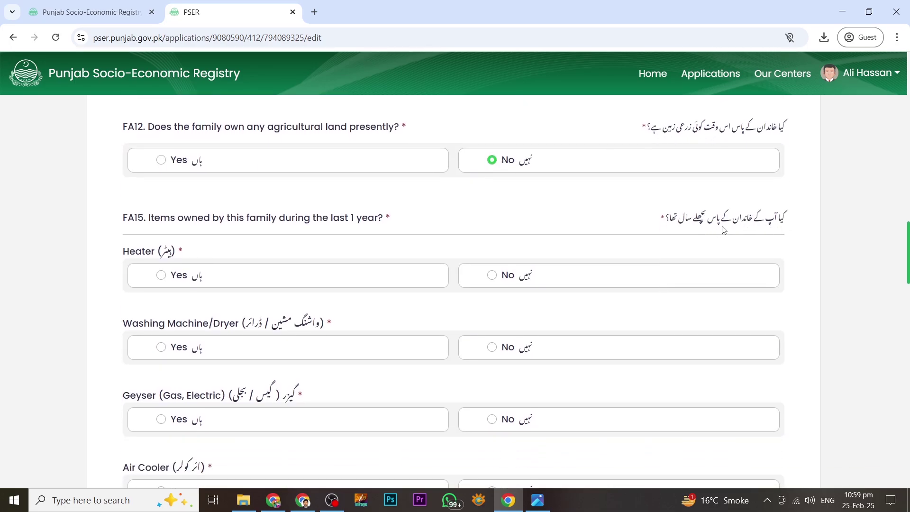
# - Answer No for heater, mobile-data internet and specific internet connection
pyautogui.click(493, 275)
pyautogui.scroll(-2, 502, 284)
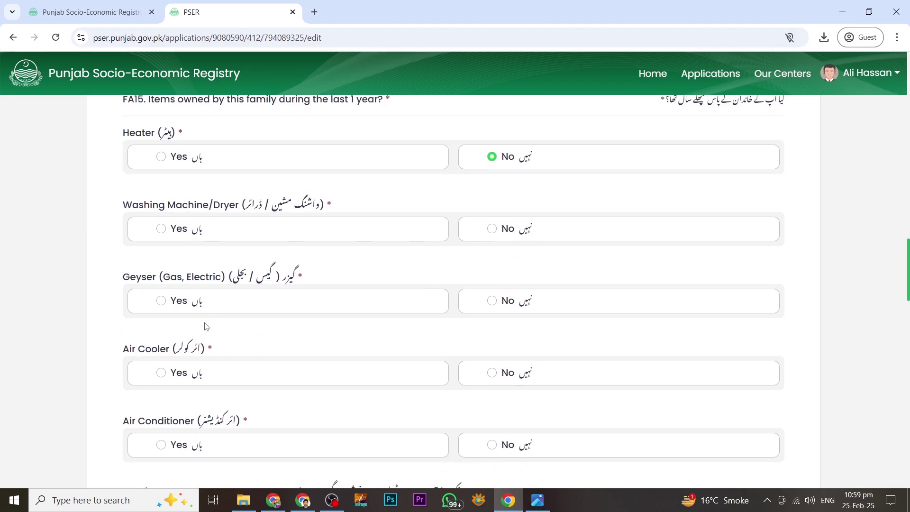
pyautogui.scroll(-7, 201, 351)
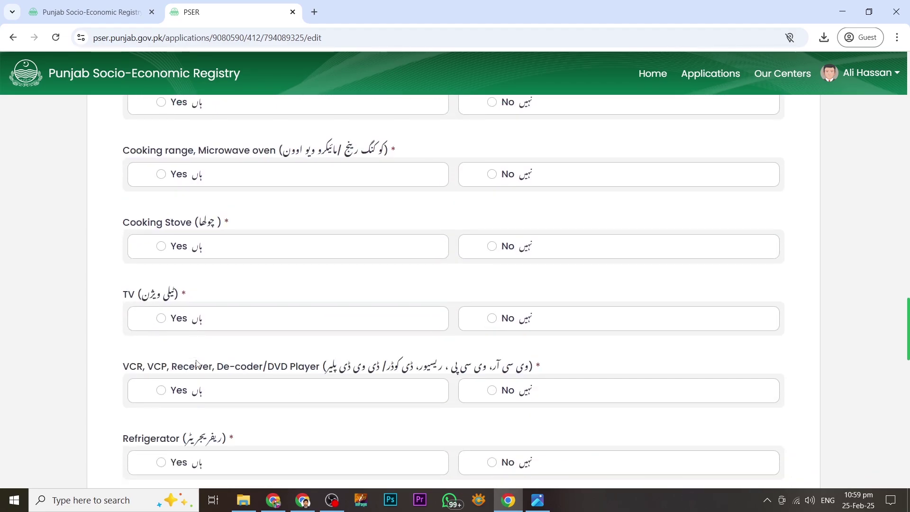
pyautogui.scroll(-4, 197, 363)
pyautogui.scroll(-9, 215, 231)
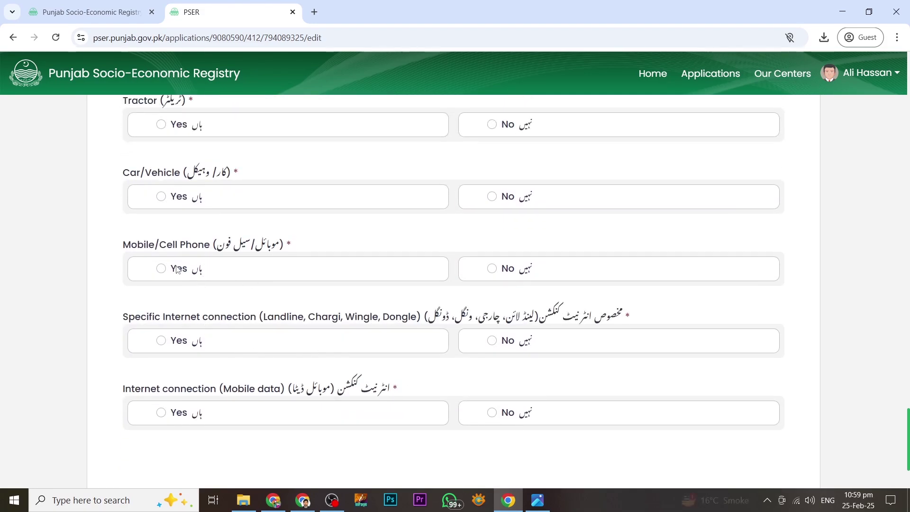
pyautogui.scroll(-2, 187, 332)
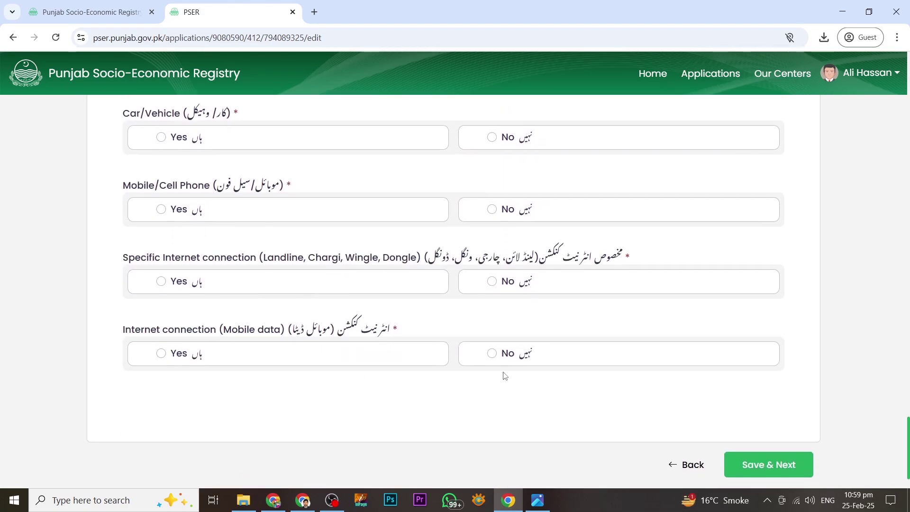
pyautogui.click(492, 353)
pyautogui.click(493, 282)
pyautogui.scroll(3, 496, 282)
# - Answer No for phone, car, tractor, motorcycle, computer, sewing machine, generator/UPS/solar, freezer, refrigerator, then save
pyautogui.click(492, 387)
pyautogui.click(492, 315)
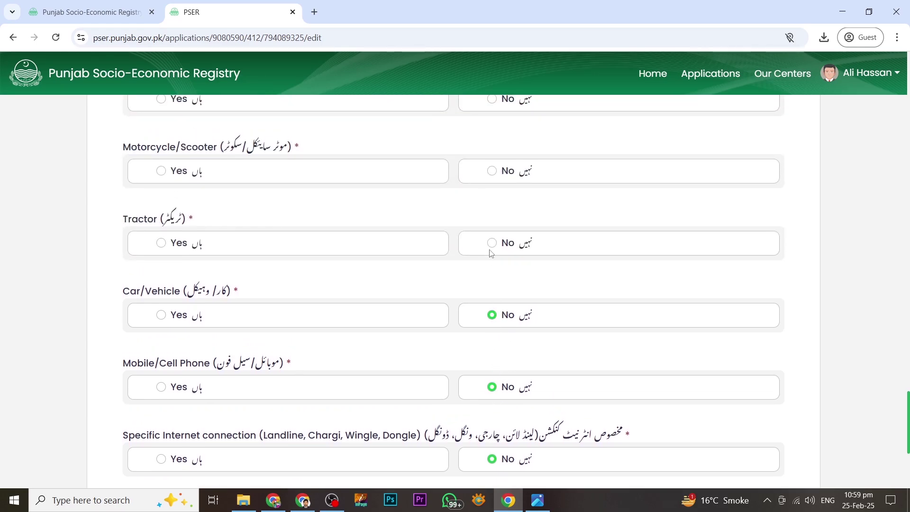
pyautogui.click(492, 243)
pyautogui.scroll(2, 497, 303)
pyautogui.click(496, 292)
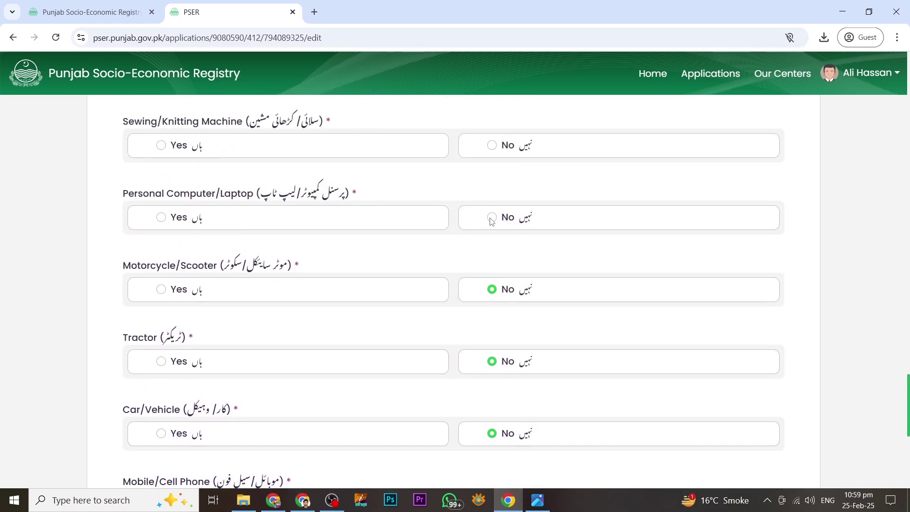
pyautogui.click(492, 217)
pyautogui.scroll(4, 483, 373)
pyautogui.click(493, 383)
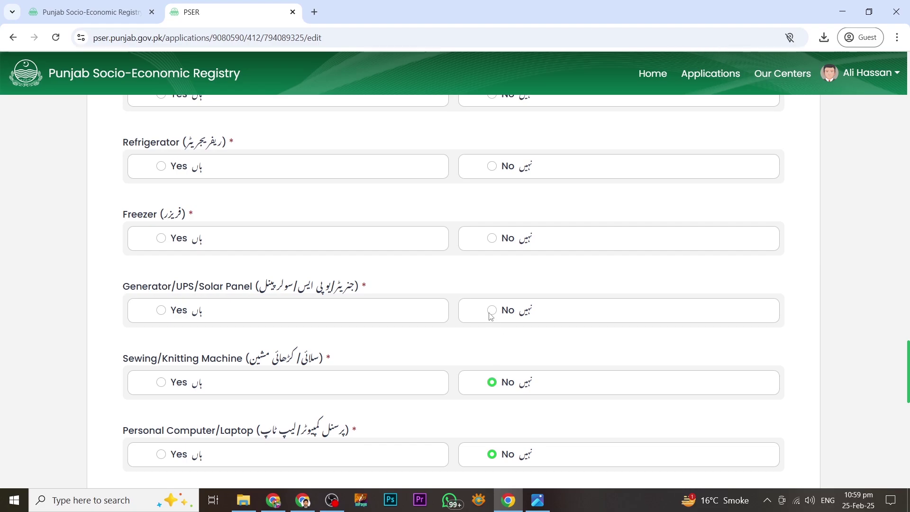
pyautogui.click(492, 311)
pyautogui.click(491, 239)
pyautogui.click(491, 167)
pyautogui.scroll(8, 492, 308)
pyautogui.scroll(-10, 489, 332)
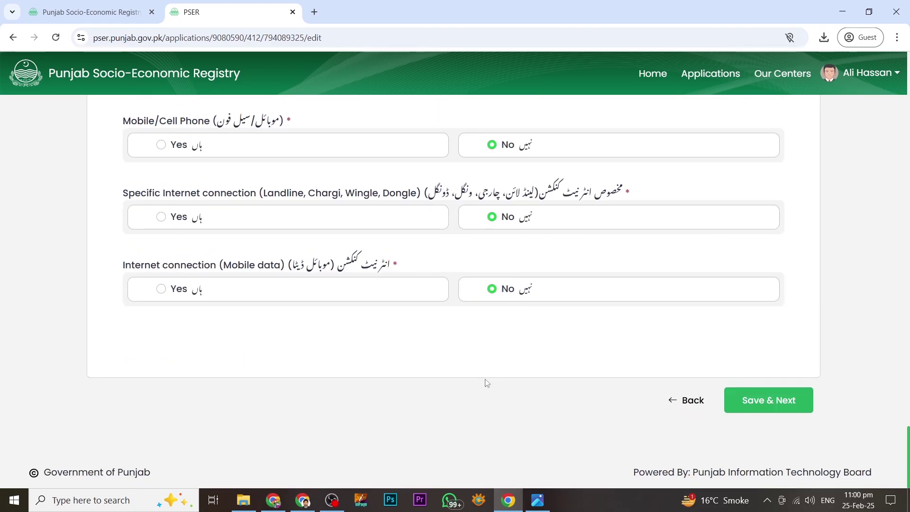
pyautogui.click(769, 401)
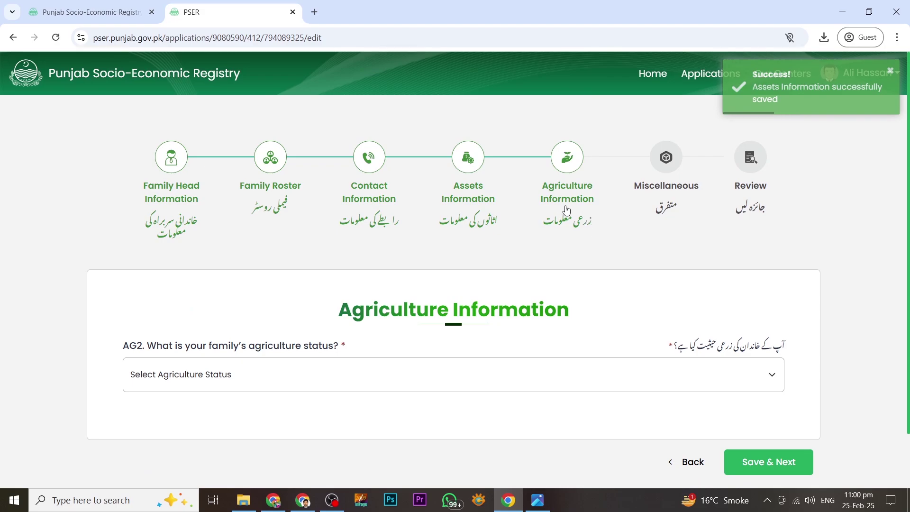
# - Select "Don't cultivate land" for AG2 and save, continuing to Miscellaneous
pyautogui.scroll(-2, 599, 282)
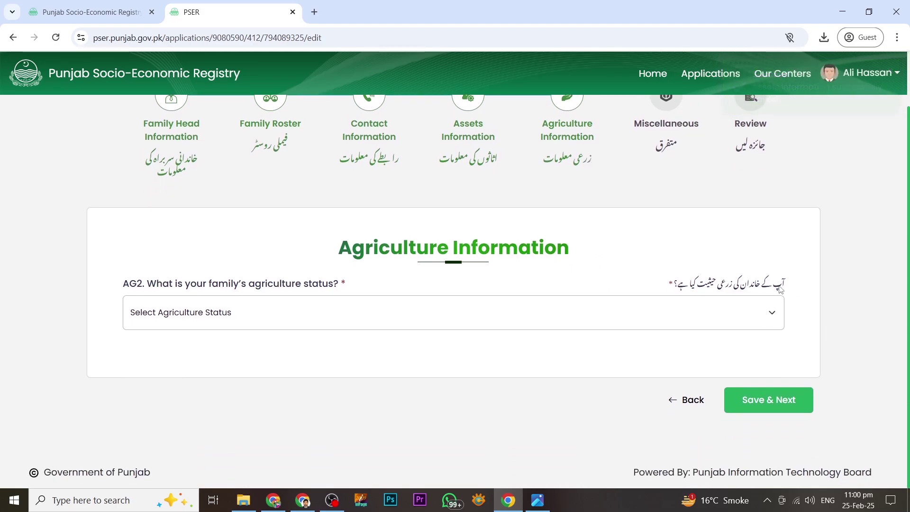
pyautogui.click(733, 316)
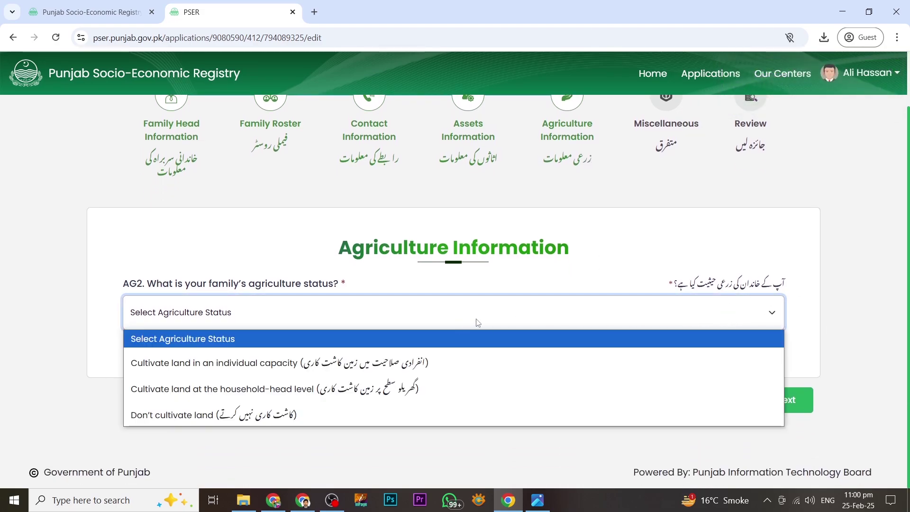
pyautogui.click(199, 420)
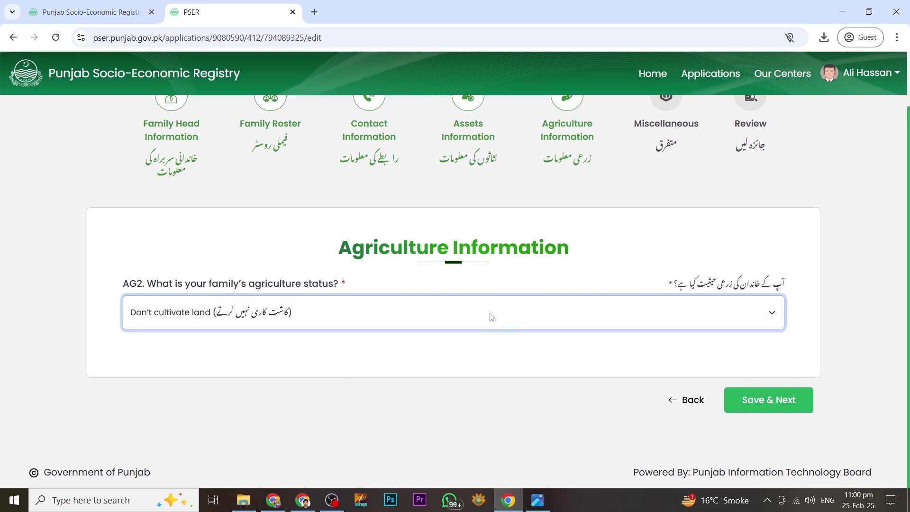
pyautogui.click(492, 316)
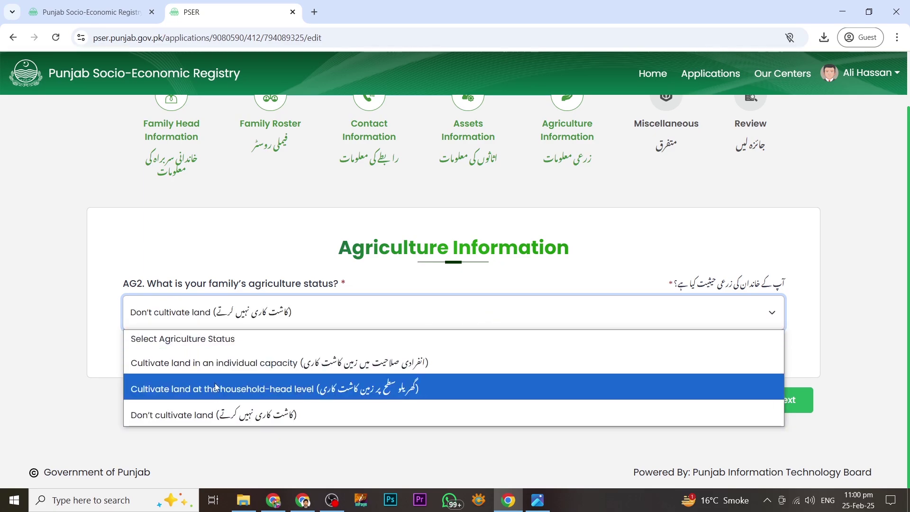
pyautogui.click(486, 447)
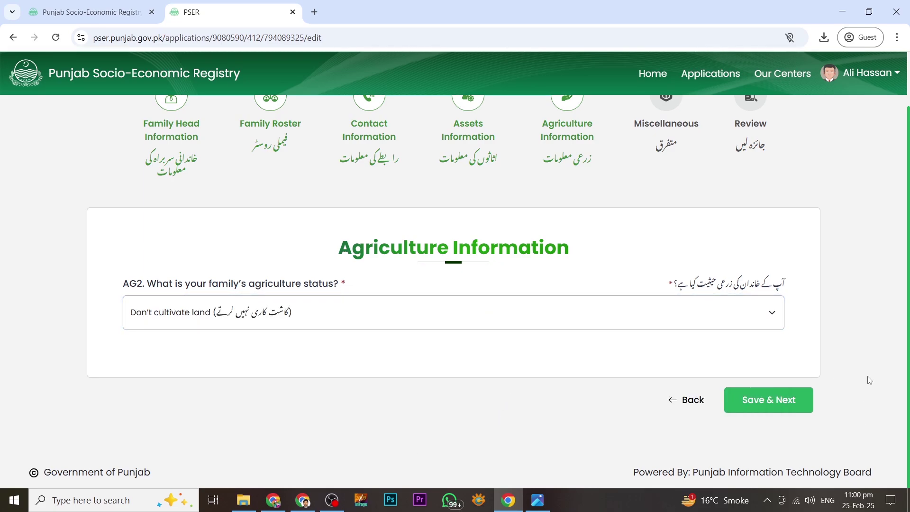
pyautogui.click(778, 403)
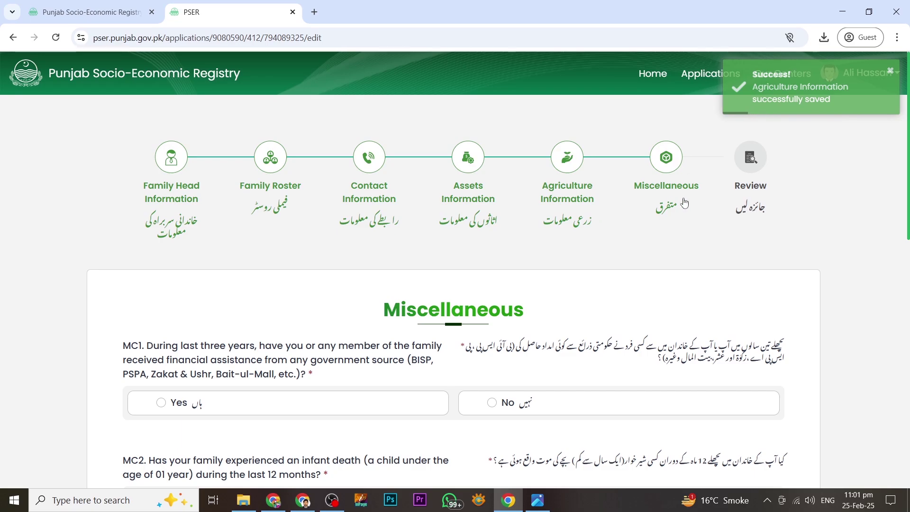
# - Answer No to government financial assistance, an infant death this year, and a stillbirth in 12 months
pyautogui.scroll(-1, 671, 219)
pyautogui.scroll(-3, 671, 219)
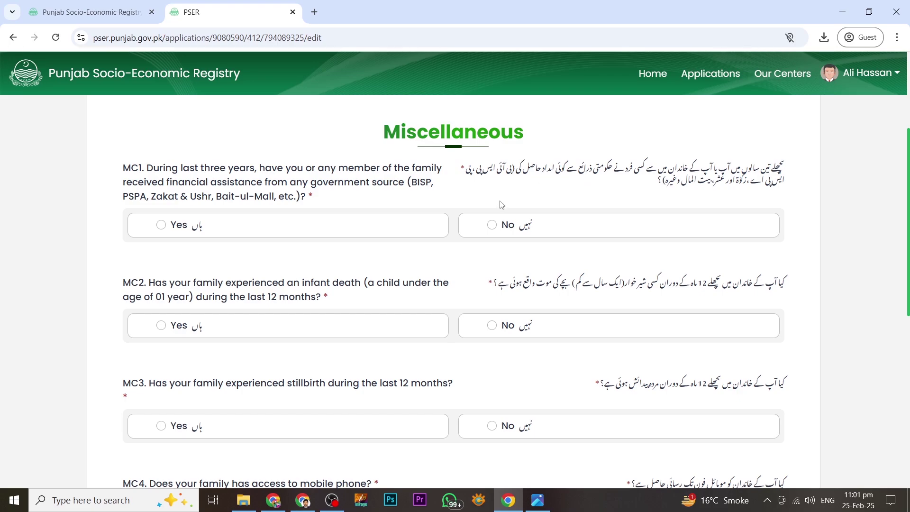
pyautogui.click(491, 225)
pyautogui.scroll(-3, 752, 223)
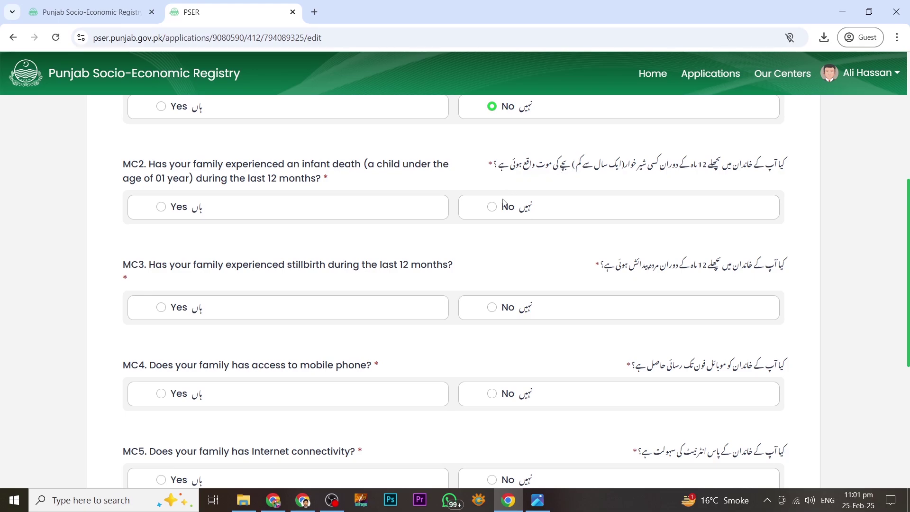
pyautogui.click(495, 211)
pyautogui.scroll(-3, 502, 251)
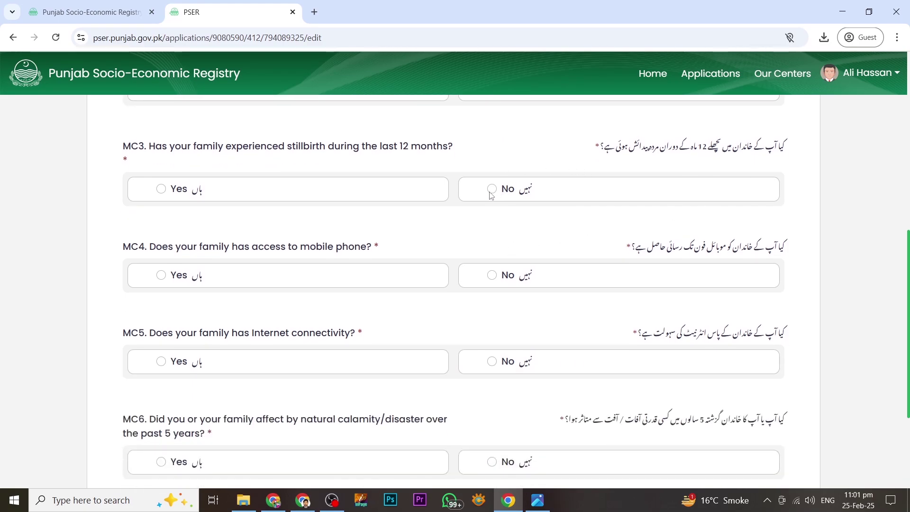
pyautogui.click(492, 190)
pyautogui.scroll(-2, 470, 269)
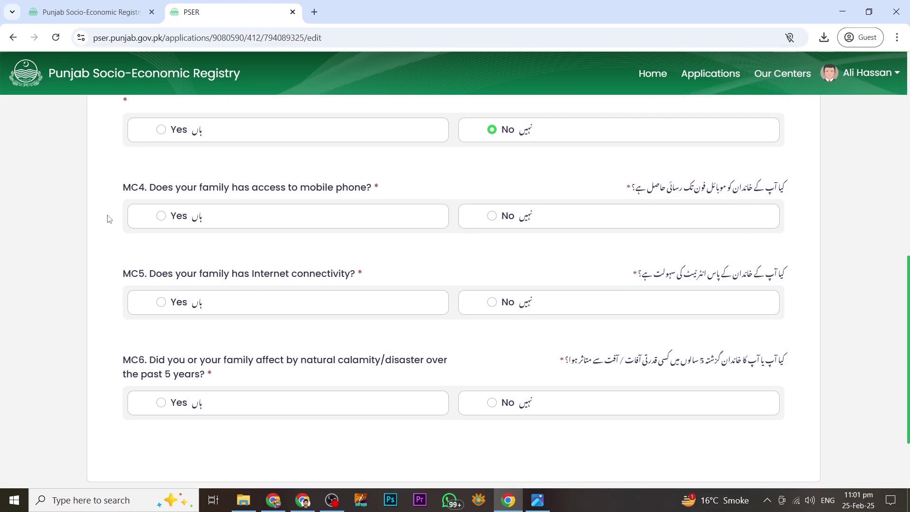
# - Answer Yes to family mobile phone access and save the Miscellaneous section
pyautogui.click(161, 219)
pyautogui.scroll(-2, 595, 233)
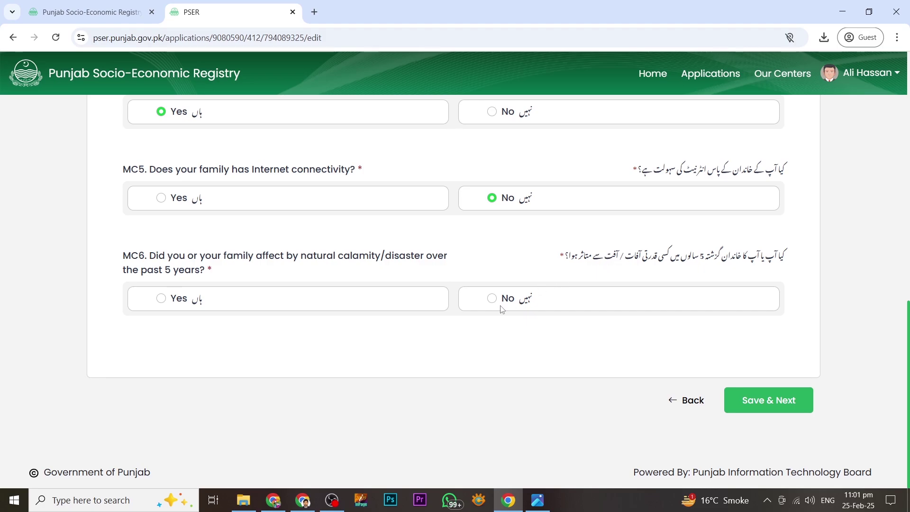
pyautogui.click(763, 400)
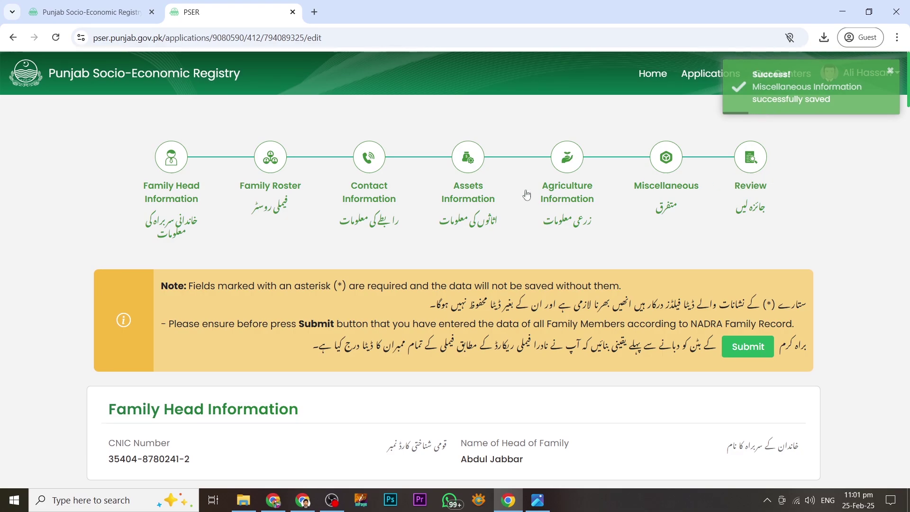
# - Submit the reviewed Sheikhupura family application, confirming the declaration
pyautogui.scroll(-5, 317, 192)
pyautogui.scroll(-18, 348, 168)
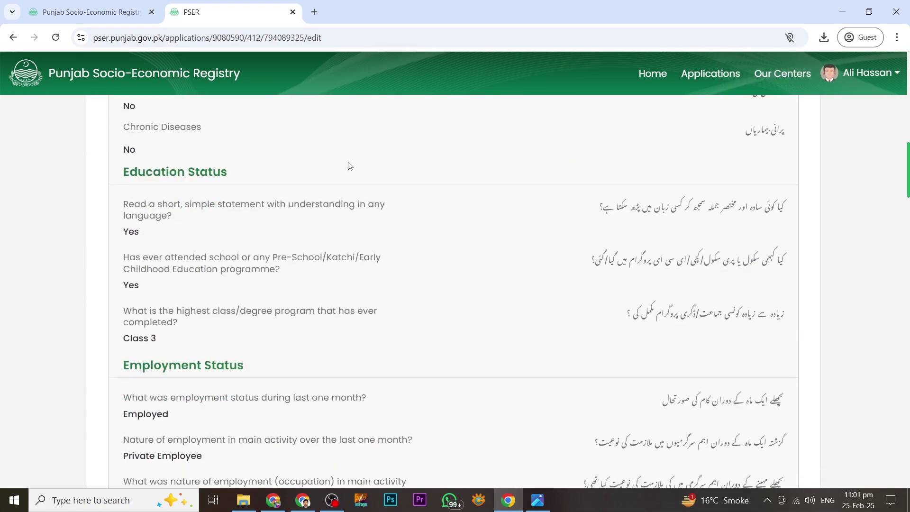
pyautogui.scroll(-20, 348, 177)
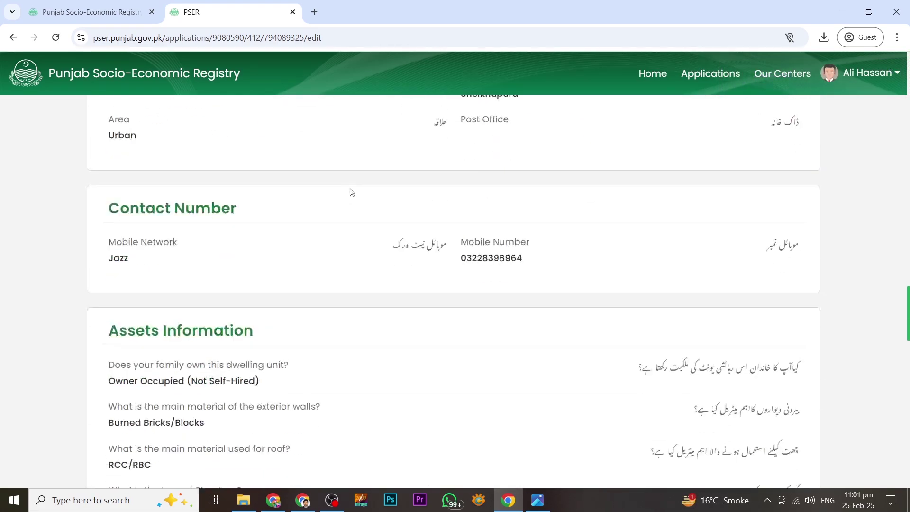
pyautogui.scroll(-15, 356, 199)
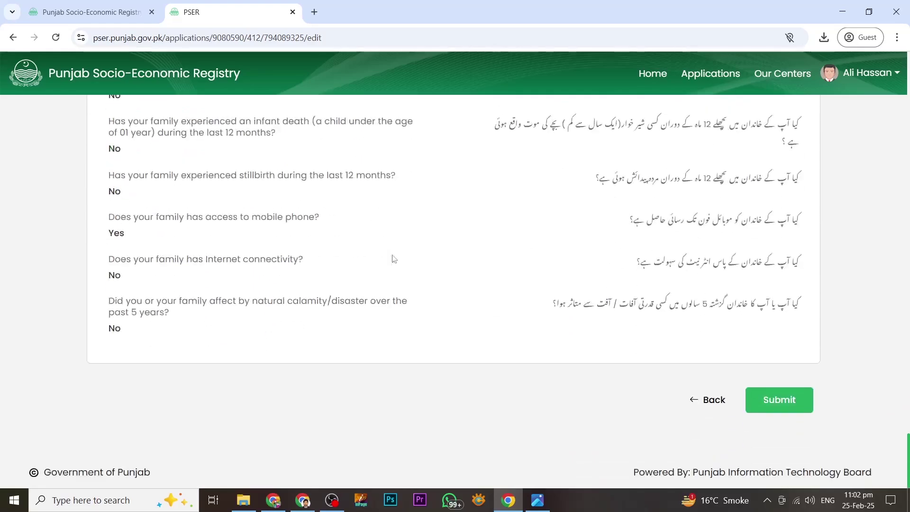
pyautogui.click(776, 398)
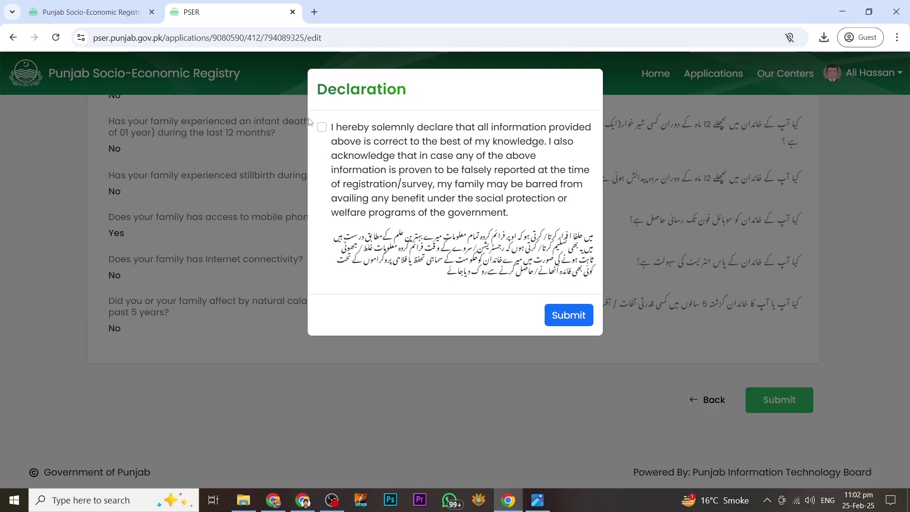
pyautogui.click(569, 315)
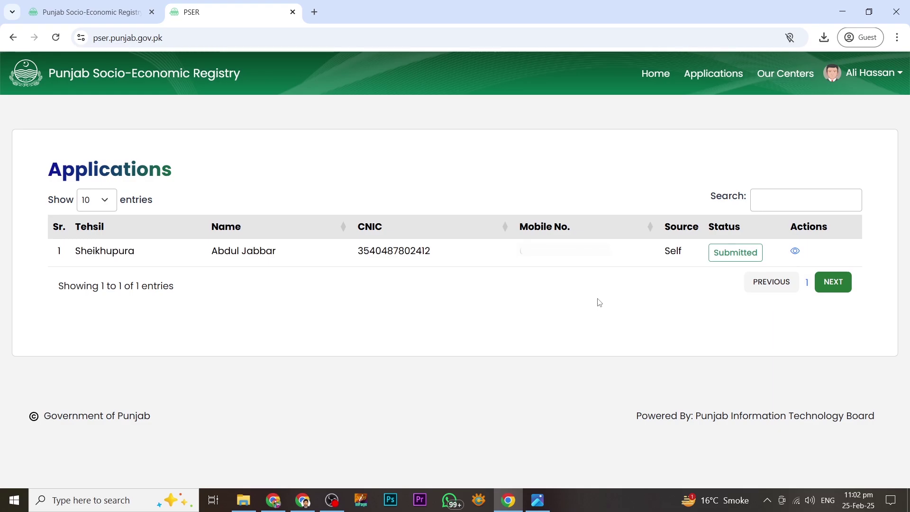
pyautogui.hotkey('alt', 'Tab')
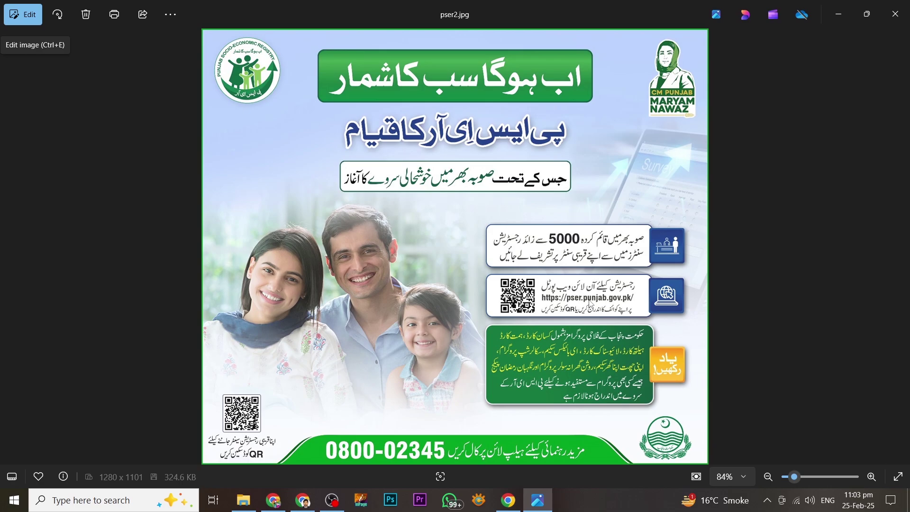
pyautogui.hotkey('alt', 'Tab')
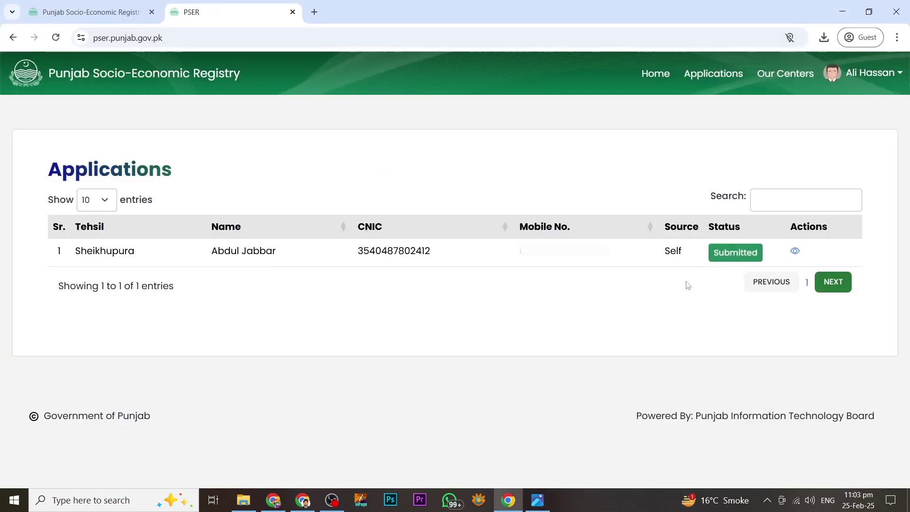